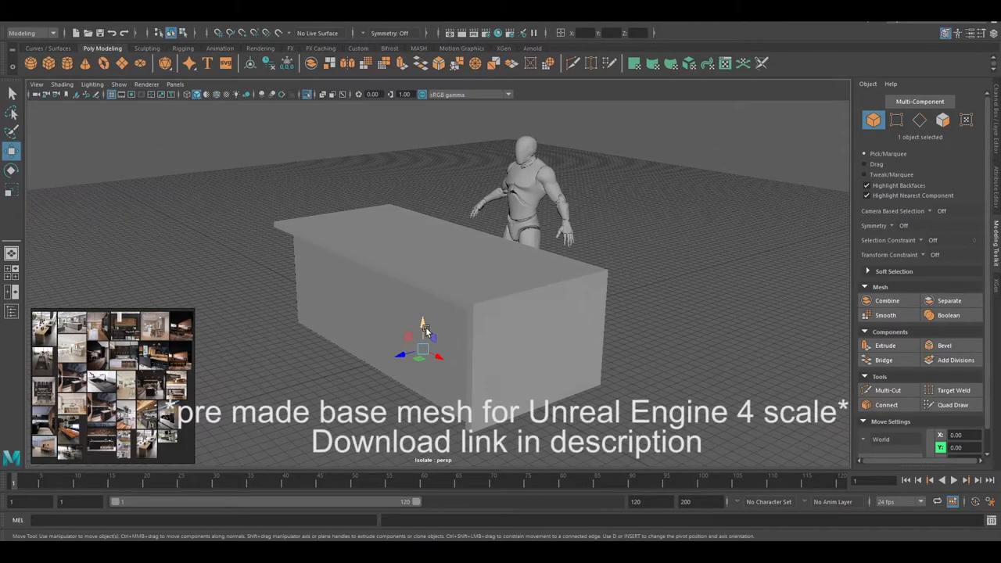
Stretch the selected end face of the base block wide along X.
key(space)
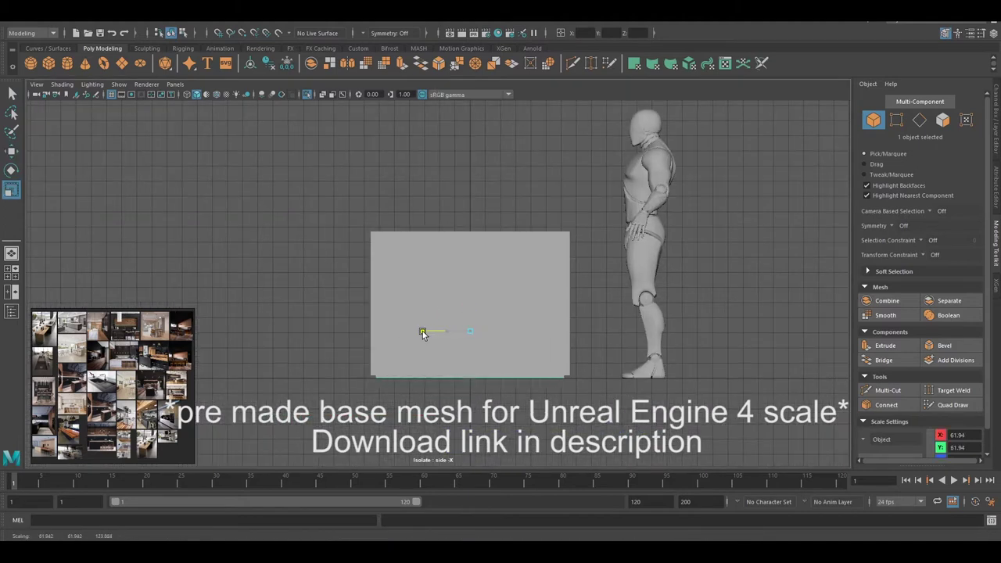
key(q)
drag(511, 317, 595, 313)
alt+drag(594, 313, 539, 289)
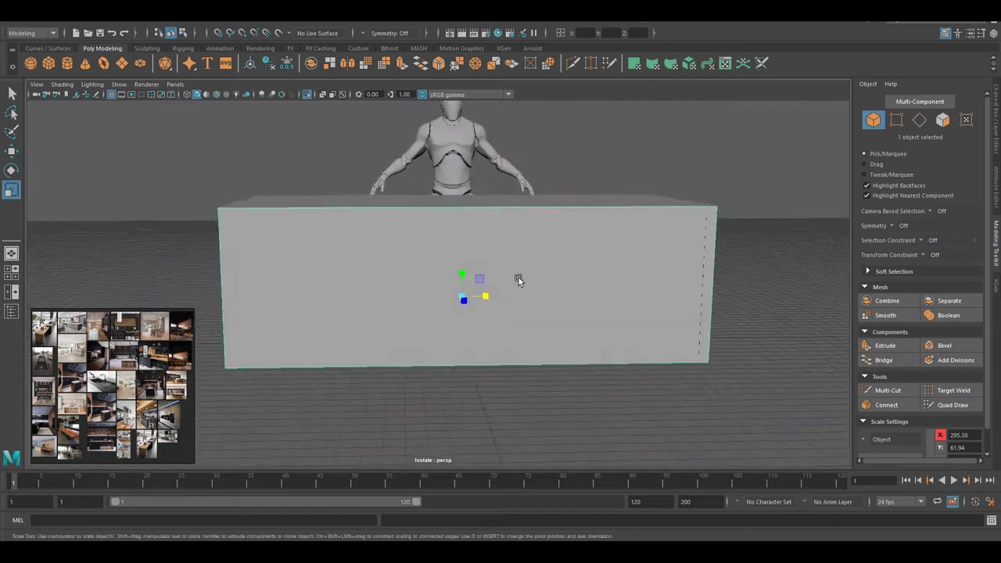
alt+drag(561, 254, 465, 273)
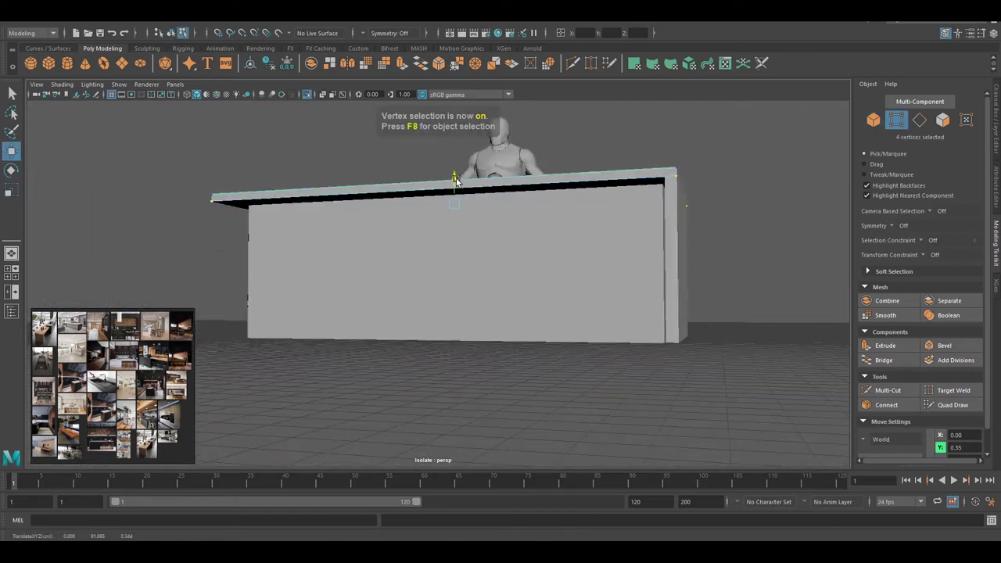
Thin the block into a flat overhanging countertop slab, checked against the mannequin.
key(q)
alt+drag(455, 181, 611, 231)
alt+right_drag(611, 231, 577, 291)
click(911, 391)
mouse_move(595, 259)
alt+mouse_down()
mouse_move(555, 268)
mouse_move(514, 188)
mouse_move(465, 255)
alt+mouse_up()
key(F8)
Pull the countertop's end face down into a side panel.
key(f)
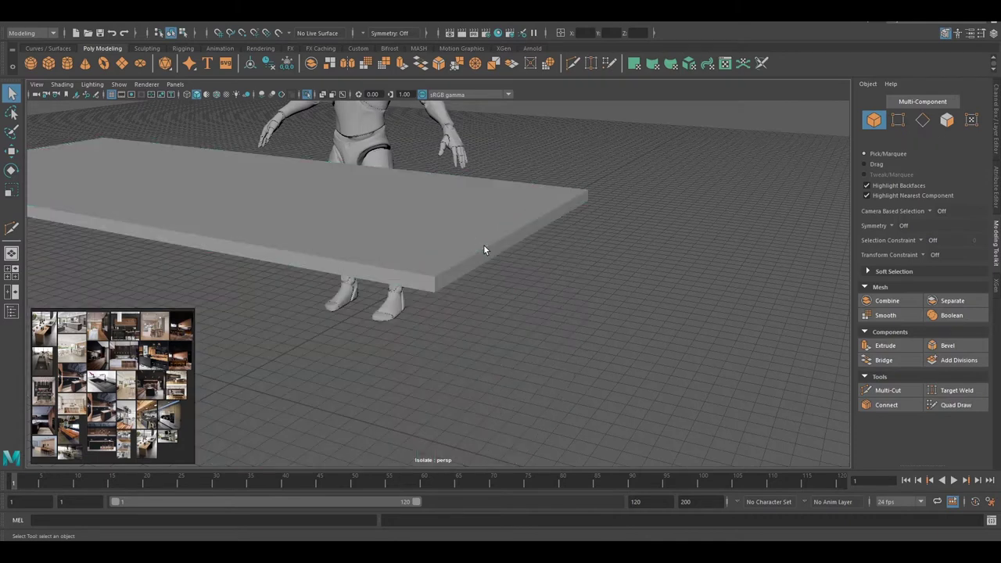
key(F11)
key(w)
click(575, 286)
key(space)
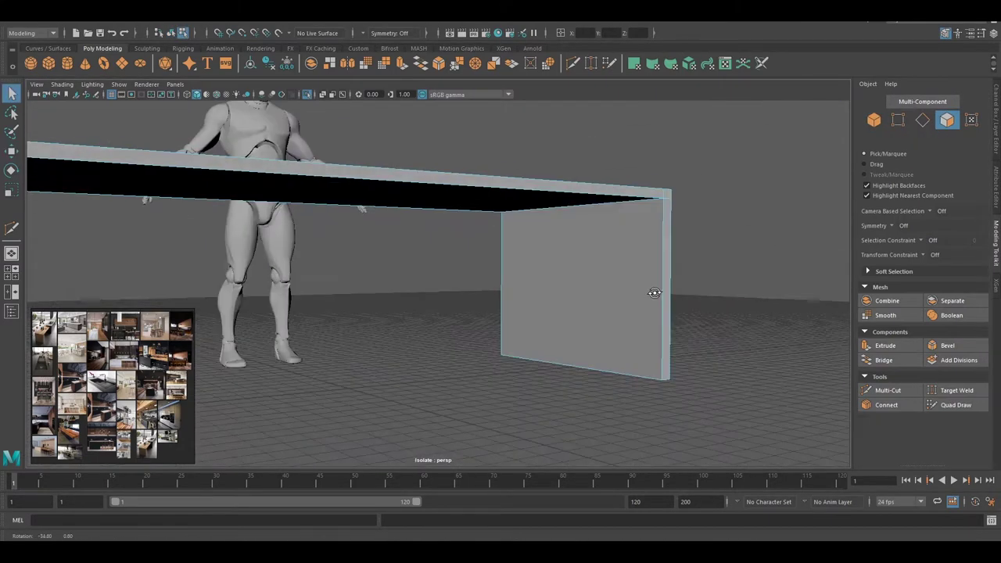
alt+drag(685, 232, 557, 298)
key(F8)
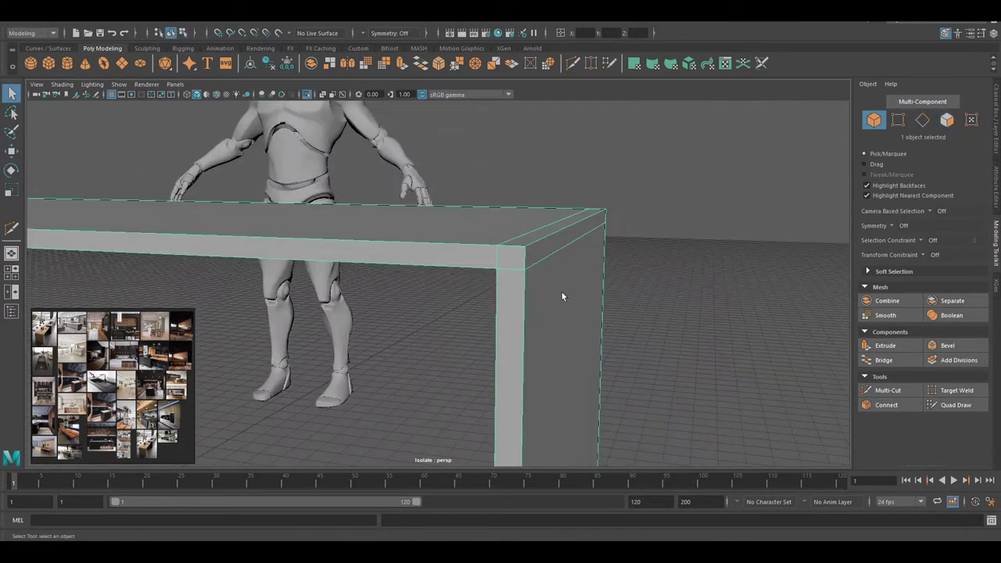
alt+right_drag(558, 298, 434, 288)
Cut new edges into the mesh around the table corner with Multi-Cut.
key(ctrl+shift+x)
alt+drag(434, 287, 443, 262)
alt+right_drag(443, 262, 450, 241)
alt+drag(442, 247, 456, 249)
key(q)
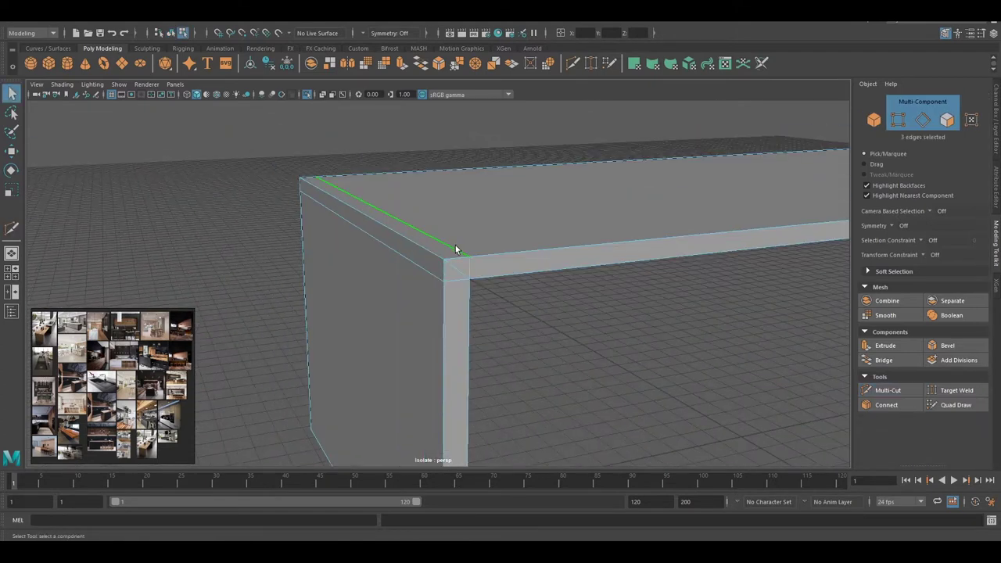
mouse_move(365, 292)
alt+mouse_down()
mouse_move(453, 268)
mouse_move(558, 266)
alt+mouse_up()
Bevel the waterfall corner edges at fraction 0.5 with 4 segments.
key(ctrl+b)
alt+right_drag(558, 266, 563, 301)
mouse_move(563, 301)
alt+mouse_down()
mouse_move(643, 297)
mouse_move(589, 295)
mouse_move(611, 278)
mouse_move(509, 272)
mouse_move(550, 245)
alt+mouse_up()
key(q)
shift+right_drag(550, 246, 324, 197)
mouse_move(324, 196)
alt+mouse_down()
mouse_move(495, 376)
mouse_move(391, 266)
mouse_move(351, 263)
mouse_move(398, 263)
mouse_move(328, 248)
mouse_move(505, 274)
mouse_move(449, 262)
mouse_move(431, 368)
mouse_move(537, 316)
mouse_move(577, 313)
mouse_move(378, 280)
alt+mouse_up()
key(q)
key(F8)
Stretch the new cube much wider under the countertop.
key(f)
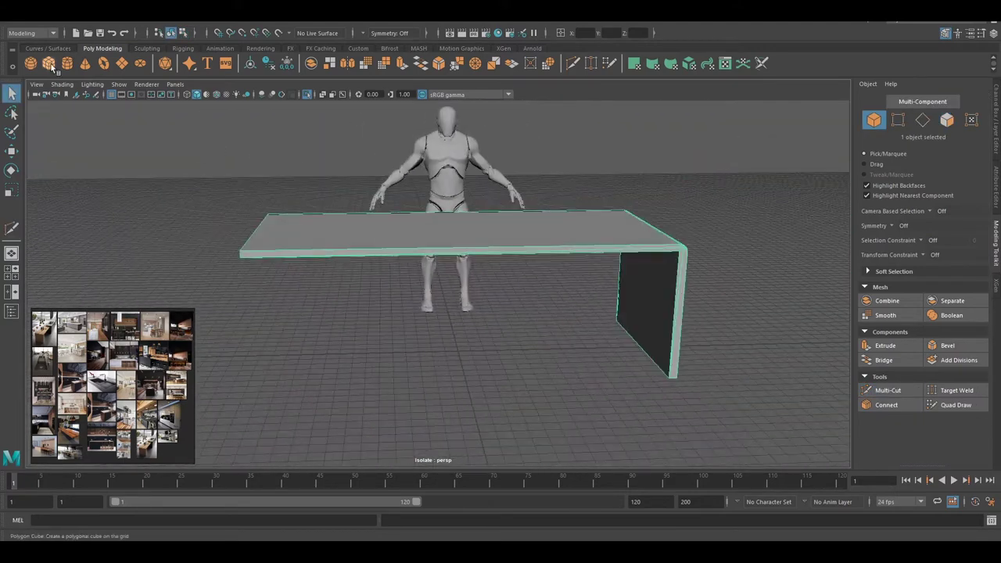
shift+right_drag(454, 328, 502, 352)
key(w)
key(space)
key(space)
alt+middle_drag(670, 341, 549, 278)
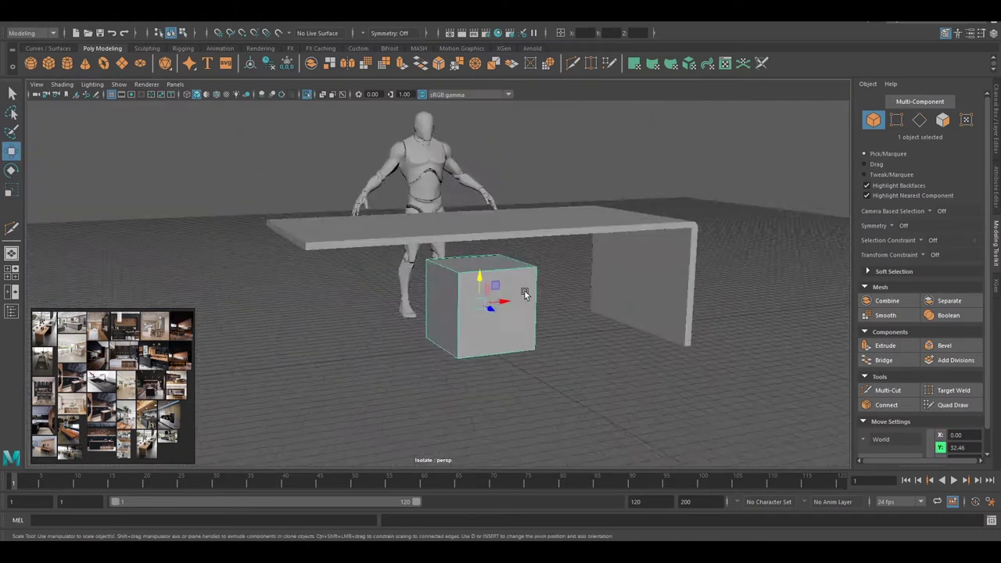
key(r)
drag(485, 313, 552, 318)
mouse_move(552, 318)
alt+middle_down()
mouse_move(532, 295)
mouse_move(624, 361)
alt+middle_up()
mouse_move(623, 360)
alt+mouse_down()
mouse_move(435, 261)
mouse_move(485, 288)
mouse_move(466, 285)
mouse_move(447, 318)
mouse_move(471, 289)
mouse_move(454, 329)
mouse_move(450, 305)
mouse_move(729, 350)
alt+mouse_up()
Extrude a face of the cube to form the cabinet body.
key(q)
click(442, 293)
key(ctrl+e)
key(q)
key(F8)
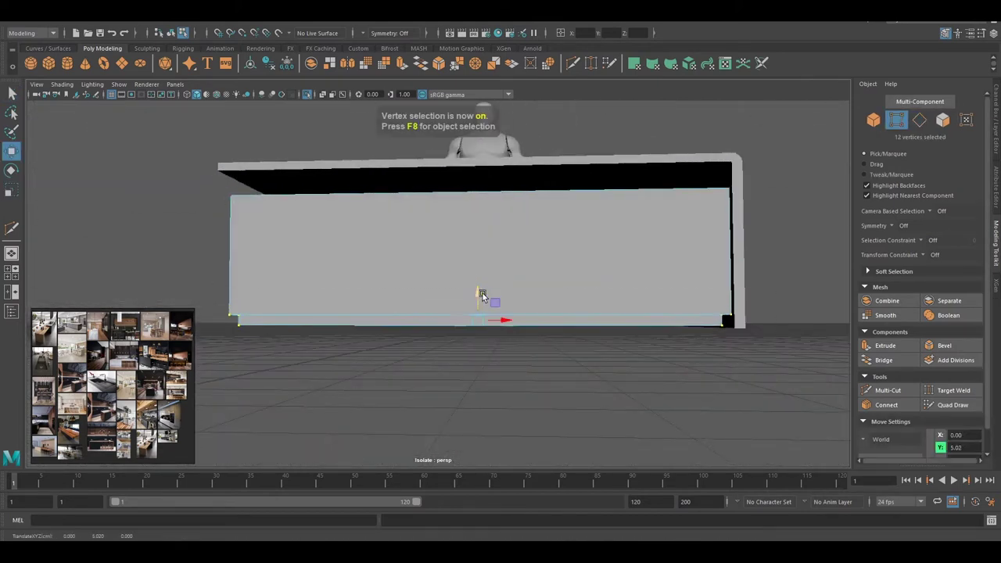
key(space)
alt+middle_drag(292, 394, 162, 383)
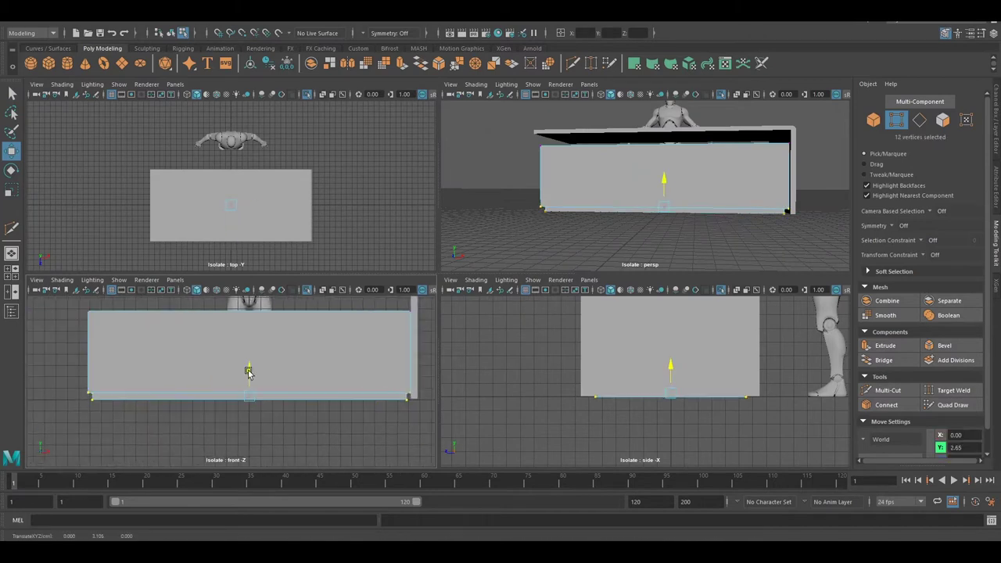
alt+middle_drag(249, 373, 253, 408)
key(F8)
Select the edge loop around the cabinet body and scale it.
alt+drag(590, 203, 626, 173)
key(q)
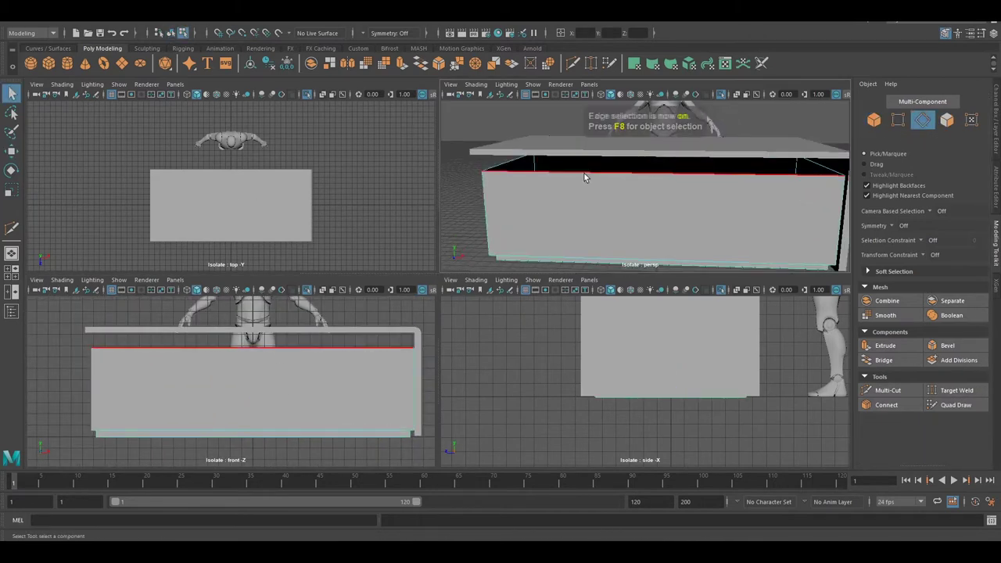
double_click(584, 172)
key(space)
key(r)
mouse_move(623, 177)
alt+mouse_down()
mouse_move(440, 257)
mouse_move(412, 239)
alt+mouse_up()
key(q)
key(F8)
key(w)
Lower the selected top face from 107.02 to 91.36.
alt+drag(602, 261, 517, 283)
key(q)
mouse_move(460, 313)
alt+mouse_down()
mouse_move(662, 297)
mouse_move(323, 295)
mouse_move(470, 340)
mouse_move(411, 306)
mouse_move(521, 293)
mouse_move(617, 340)
mouse_move(434, 289)
mouse_move(404, 241)
mouse_move(438, 196)
mouse_move(419, 249)
mouse_move(548, 261)
mouse_move(418, 249)
alt+mouse_up()
key(w)
mouse_move(418, 249)
mouse_down()
mouse_move(419, 266)
mouse_move(436, 272)
mouse_move(391, 284)
mouse_move(390, 296)
mouse_move(413, 331)
mouse_move(377, 256)
mouse_move(443, 252)
mouse_move(423, 320)
mouse_move(476, 282)
mouse_up()
key(r)
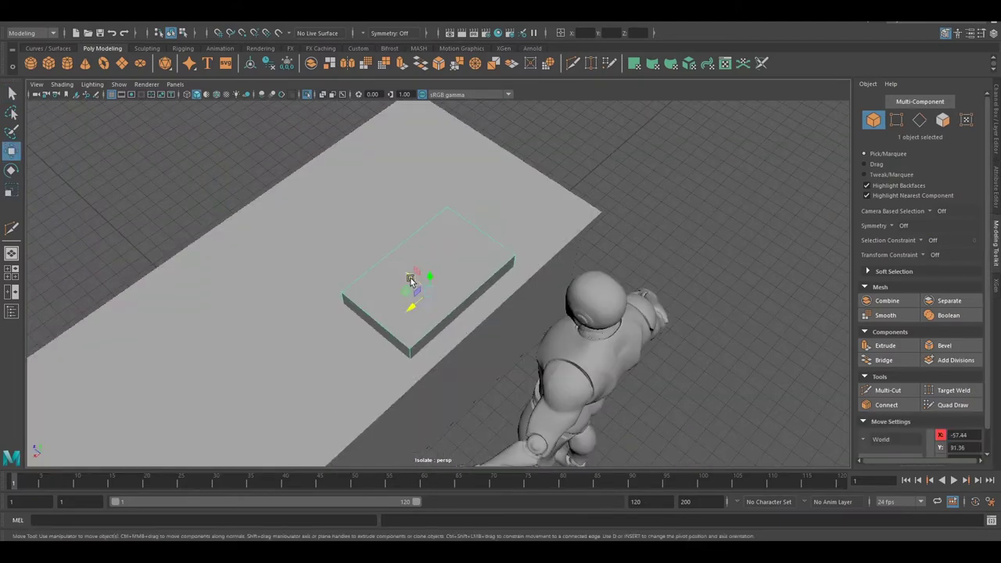
Subtract the small block from the countertop with a Boolean Difference.
alt+drag(410, 280, 434, 278)
click(180, 16)
click(313, 35)
mouse_move(438, 235)
alt+mouse_down()
mouse_move(479, 219)
mouse_move(398, 253)
mouse_move(412, 264)
alt+mouse_up()
mouse_move(530, 365)
alt+mouse_down()
mouse_move(481, 308)
mouse_move(475, 283)
mouse_move(532, 338)
mouse_move(450, 290)
mouse_move(488, 316)
alt+mouse_up()
key(F8)
key(q)
Multi-Cut edges from the hole's corners out to the top's outer corners.
shift+right_drag(488, 315, 487, 344)
mouse_move(488, 316)
alt+mouse_down()
mouse_move(465, 292)
mouse_move(536, 298)
alt+mouse_up()
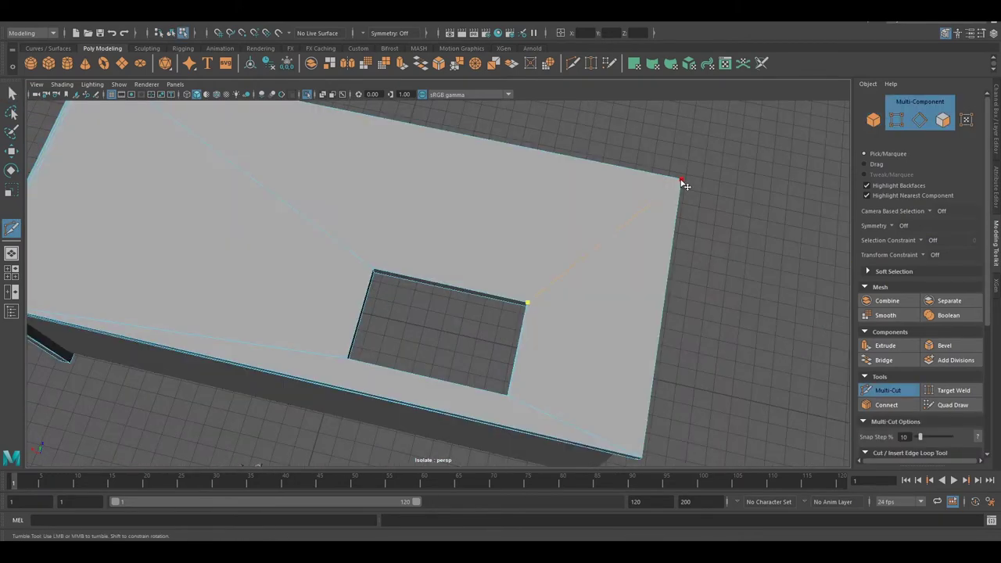
key(q)
alt+drag(683, 183, 235, 281)
key(F8)
mouse_move(22, 310)
alt+mouse_down()
mouse_move(339, 232)
mouse_move(280, 287)
alt+mouse_up()
mouse_move(455, 253)
alt+mouse_down()
mouse_move(477, 298)
mouse_move(579, 248)
alt+mouse_up()
alt+drag(553, 213, 526, 235)
shift+right_drag(526, 235, 371, 201)
mouse_move(371, 201)
alt+mouse_down()
mouse_move(364, 279)
mouse_move(497, 279)
mouse_move(496, 217)
mouse_move(490, 239)
mouse_move(512, 252)
mouse_move(477, 300)
mouse_move(603, 271)
mouse_move(494, 255)
alt+mouse_up()
key(q)
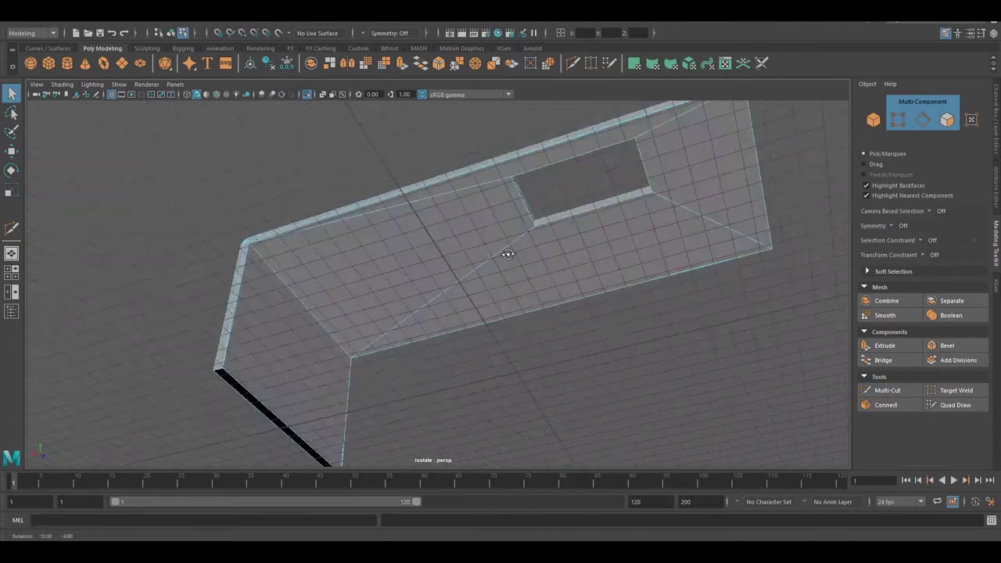
Toggle Isolate Select on the counter box and reselect it.
key(F8)
key(ctrl+1)
mouse_move(527, 311)
alt+mouse_down()
mouse_move(472, 297)
mouse_move(380, 315)
mouse_move(543, 269)
mouse_move(496, 261)
mouse_move(499, 243)
mouse_move(300, 178)
mouse_move(349, 156)
mouse_move(342, 216)
mouse_move(363, 283)
alt+mouse_up()
key(ctrl+1)
click(339, 200)
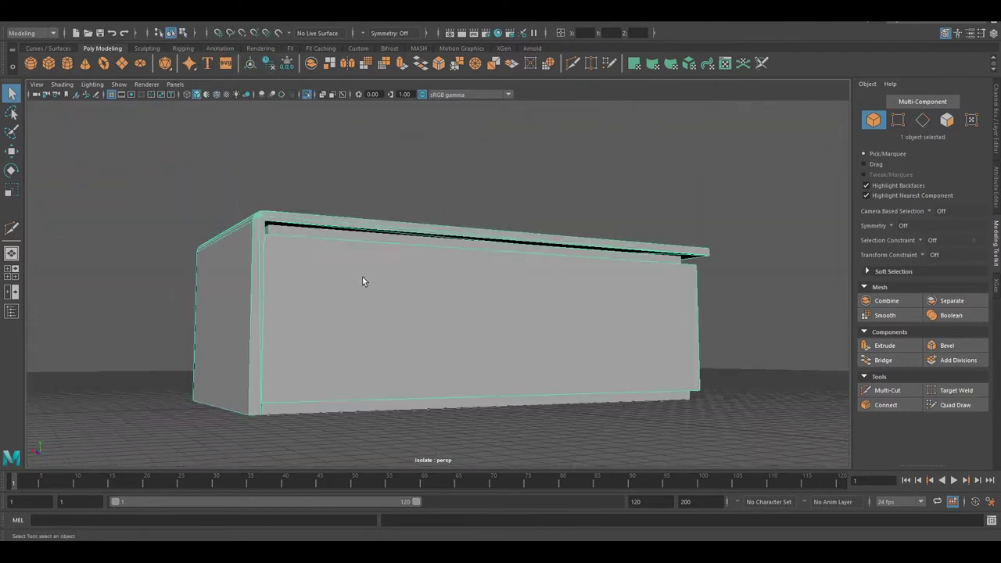
click(363, 283)
key(space)
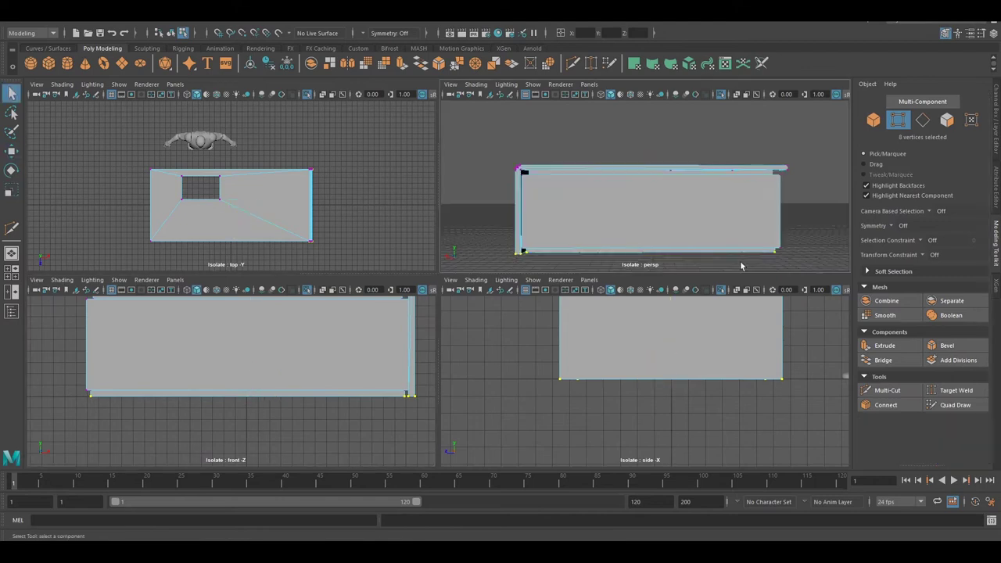
Open the UV Editor and UV Toolkit and switch to edge selection.
key(space)
key(F8)
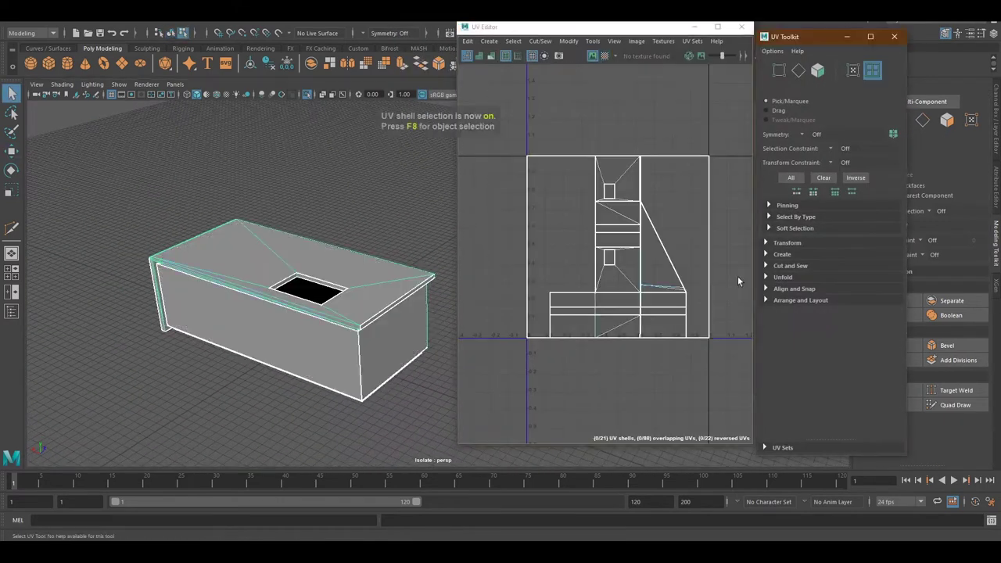
key(F8)
click(798, 70)
mouse_move(366, 252)
alt+mouse_down()
mouse_move(354, 289)
mouse_move(403, 252)
mouse_move(338, 299)
alt+mouse_up()
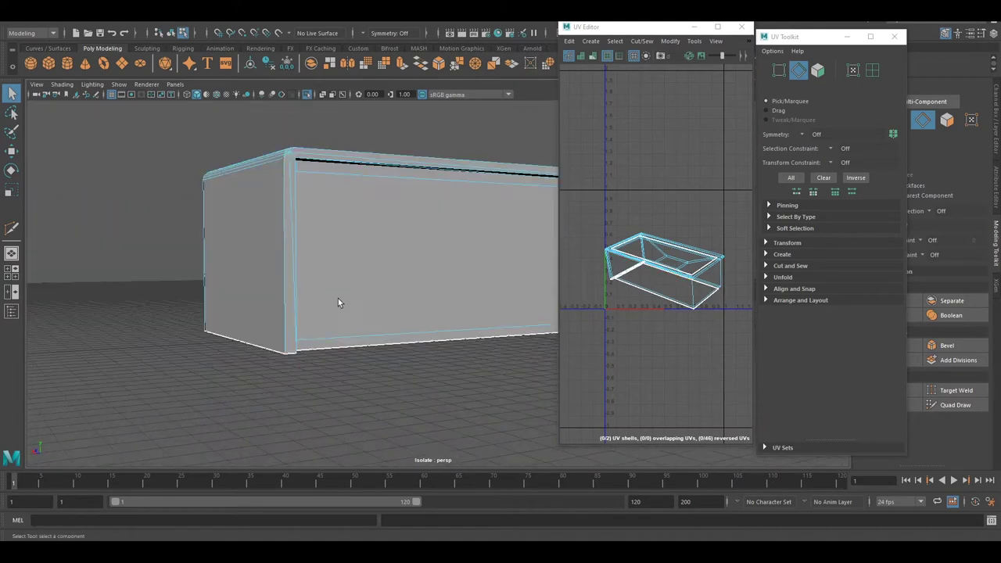
scroll(275, 224, up, 3)
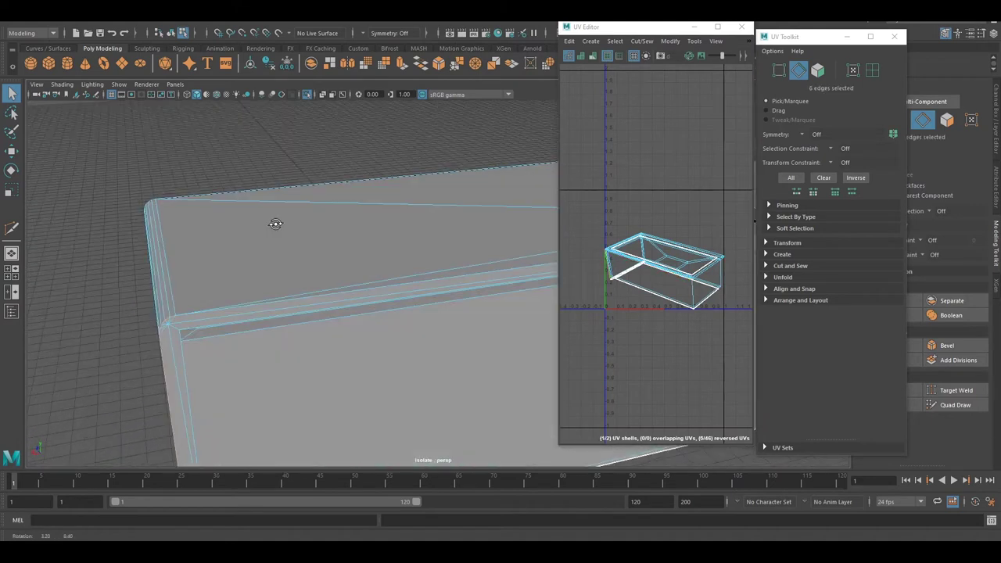
Select seam edge loops along the counter's edges and around the opening's rim.
double_click(163, 214)
mouse_move(164, 214)
alt+mouse_down()
mouse_move(181, 295)
mouse_move(300, 251)
mouse_move(442, 251)
mouse_move(224, 217)
mouse_move(331, 358)
mouse_move(371, 297)
mouse_move(414, 297)
mouse_move(335, 279)
mouse_move(375, 295)
mouse_move(426, 240)
alt+mouse_up()
shift+double_click(299, 252)
shift+double_click(353, 290)
shift+click(418, 247)
mouse_move(439, 182)
alt+mouse_down()
mouse_move(319, 237)
mouse_move(344, 279)
mouse_move(305, 298)
mouse_move(331, 264)
mouse_move(438, 196)
alt+mouse_up()
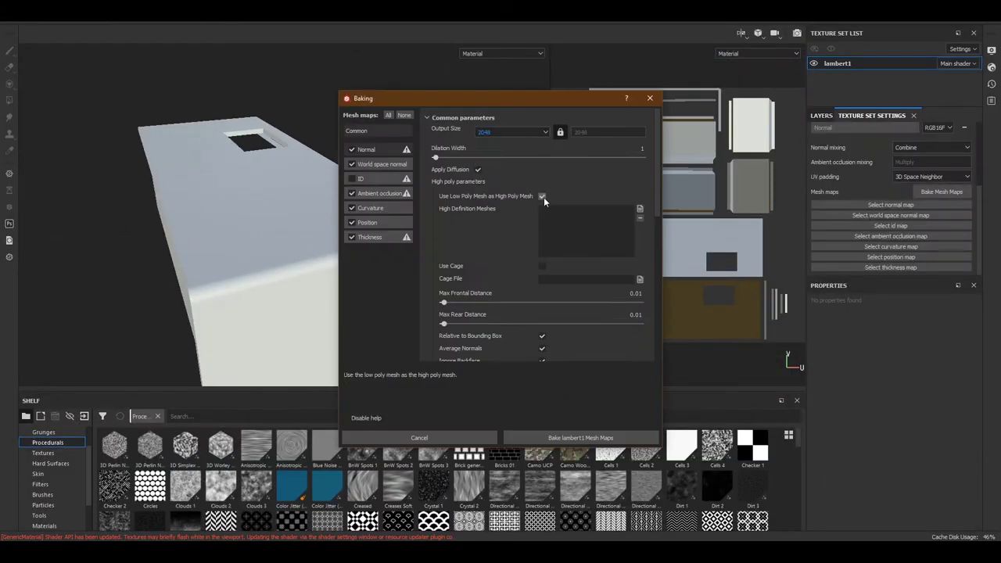
Bake the mesh maps and name the texture set 'Table'.
click(562, 327)
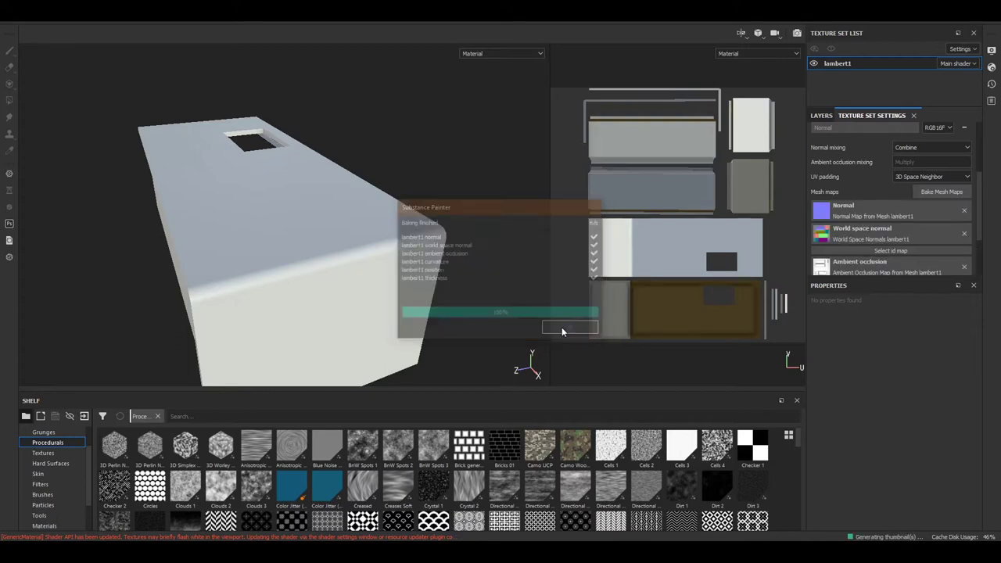
text(Table)
alt+drag(396, 170, 233, 214)
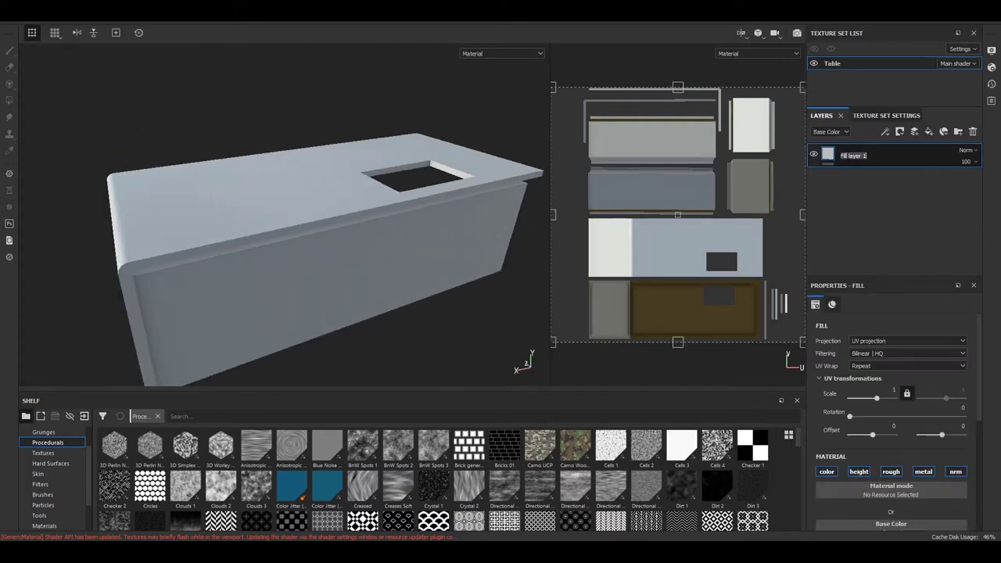
text(base)
Give the base layer a near-black colour and 0.1 roughness, then duplicate it.
click(859, 184)
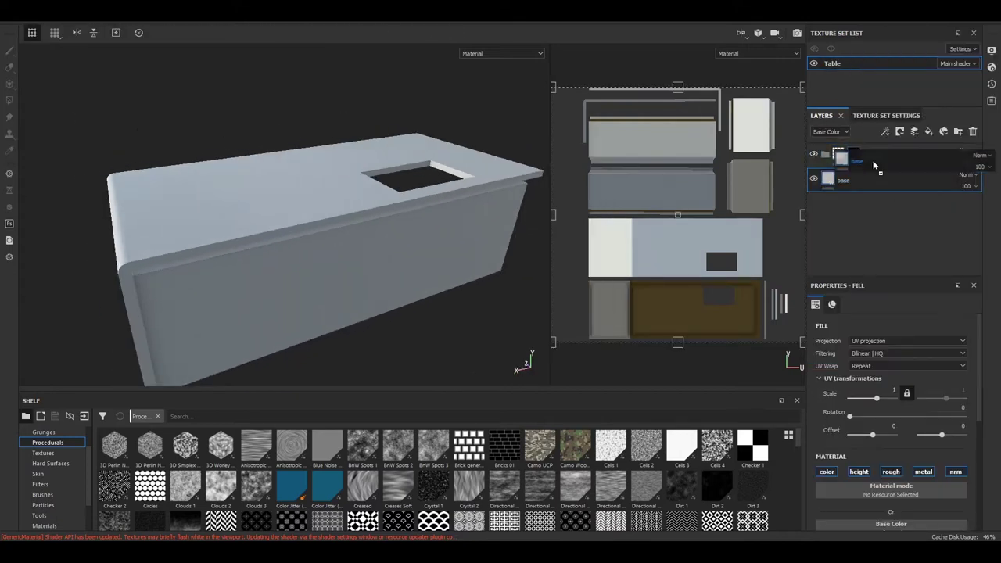
scroll(953, 473, down, 3)
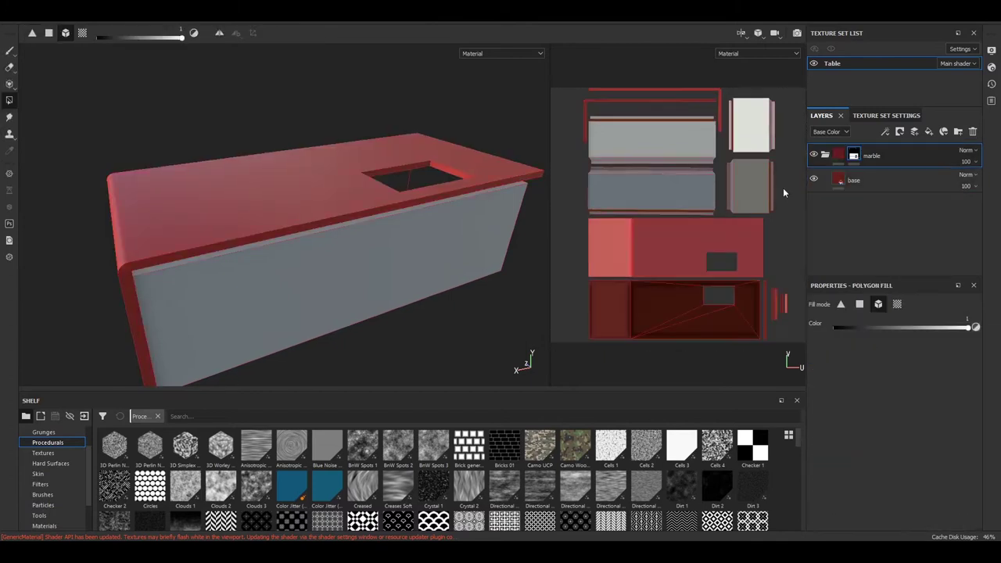
alt+drag(313, 234, 219, 212)
click(891, 461)
click(859, 415)
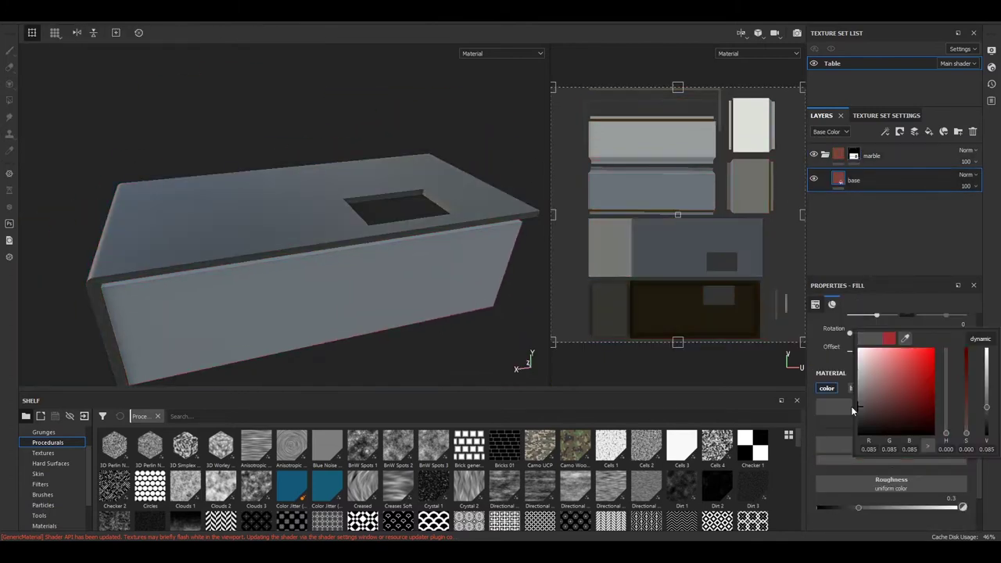
drag(858, 508, 830, 507)
mouse_move(391, 261)
alt+mouse_down()
mouse_move(438, 271)
mouse_move(302, 217)
alt+mouse_up()
key(ctrl+d)
Add a fill to the layer's mask using the Marble Veins pattern.
right_click(853, 180)
click(891, 198)
click(188, 417)
text(vein)
drag(150, 448, 859, 190)
Lighten the vein colour and raise the marbling to about 0.69.
click(868, 180)
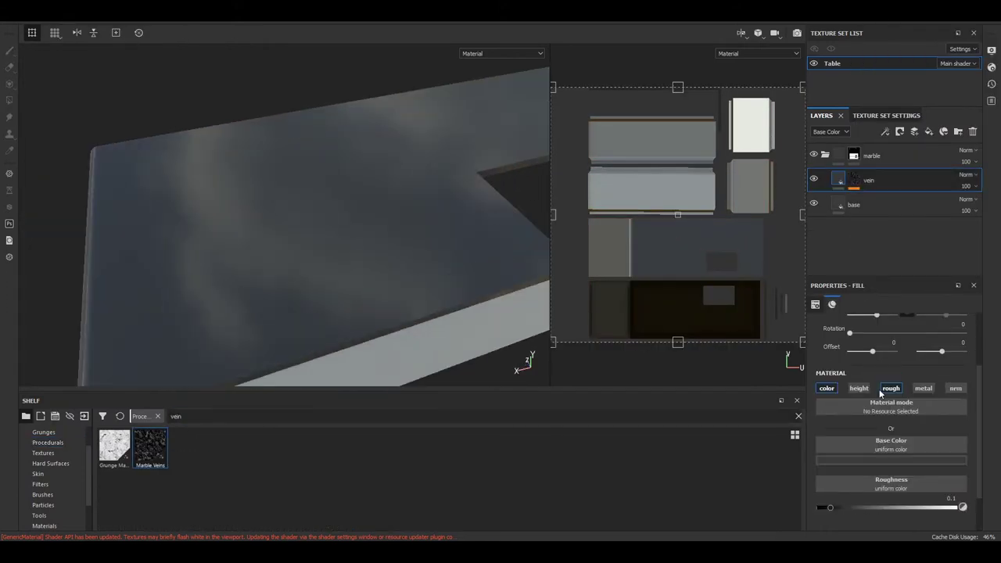
click(890, 460)
click(821, 340)
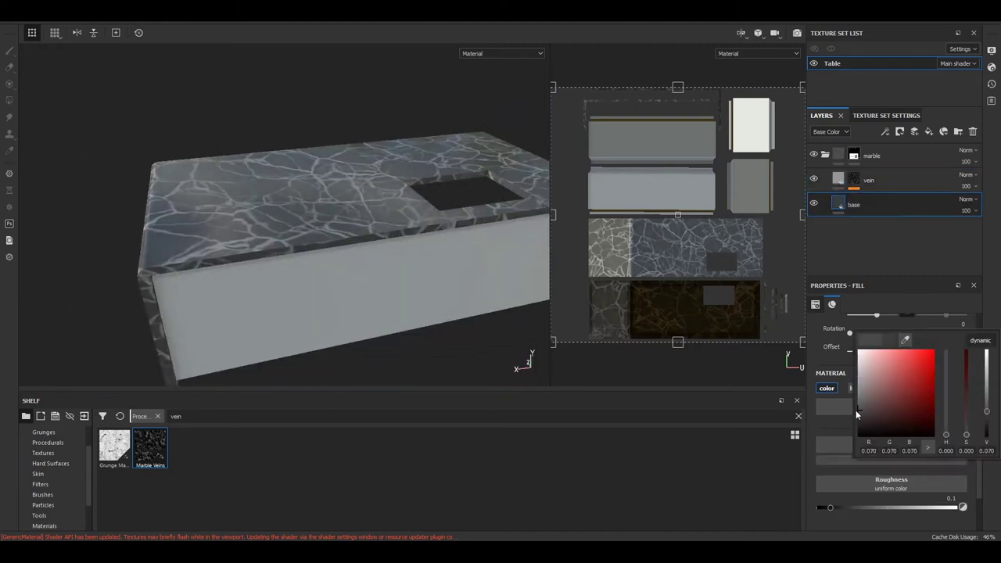
drag(859, 411, 861, 360)
click(868, 180)
click(882, 462)
drag(987, 376, 987, 356)
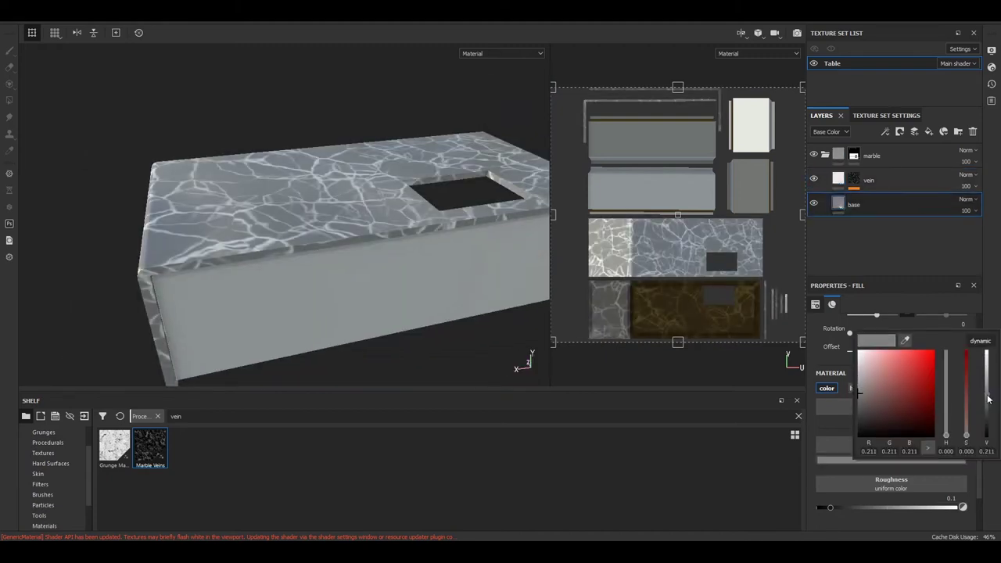
drag(984, 394, 975, 392)
mouse_move(269, 255)
alt+mouse_down()
mouse_move(411, 318)
mouse_move(265, 188)
alt+mouse_up()
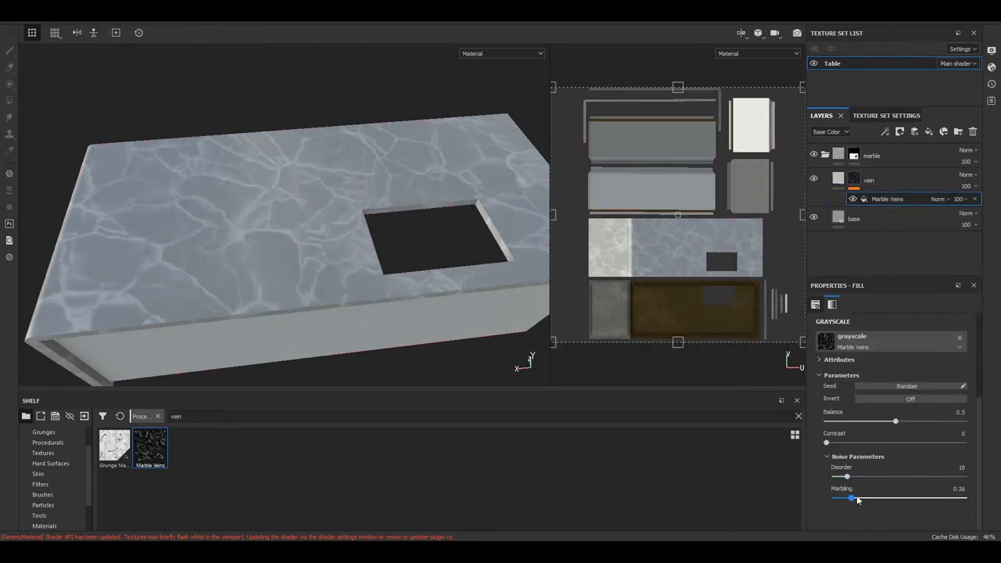
drag(853, 498, 879, 497)
alt+drag(472, 195, 294, 197)
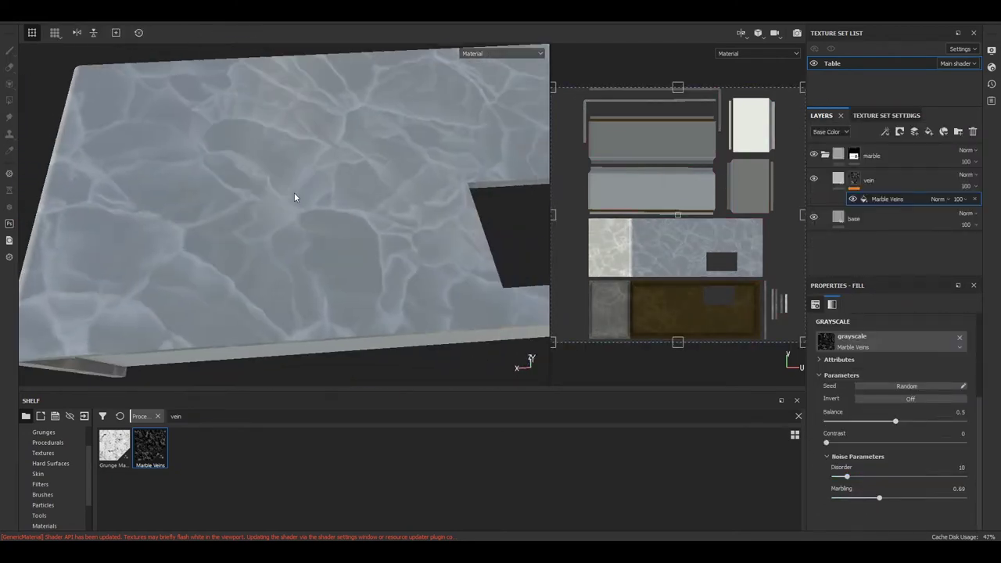
Add a Warp filter to the vein layer with intensity 2.73.
alt+drag(164, 96, 360, 156)
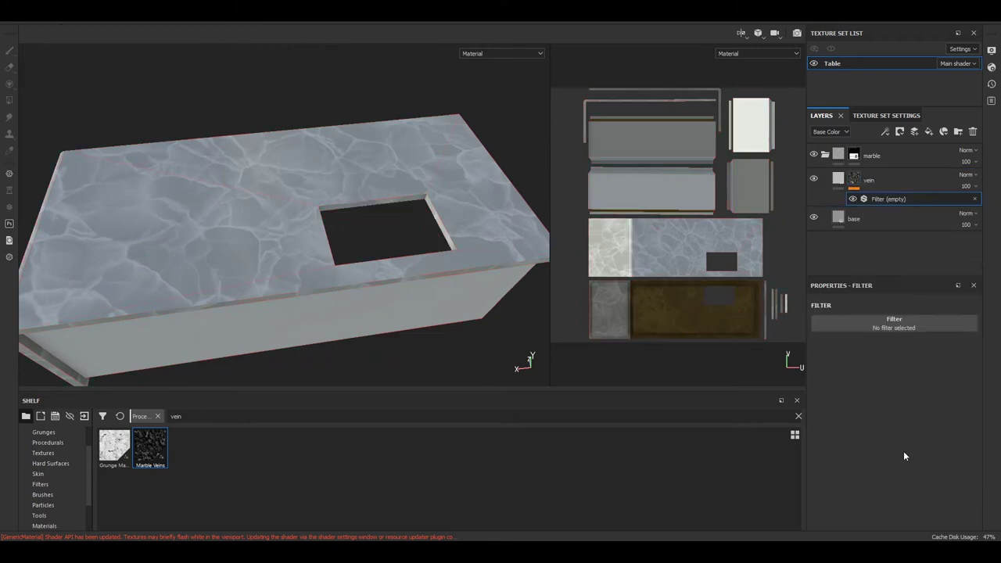
scroll(380, 212, up, 3)
scroll(380, 212, up, 3)
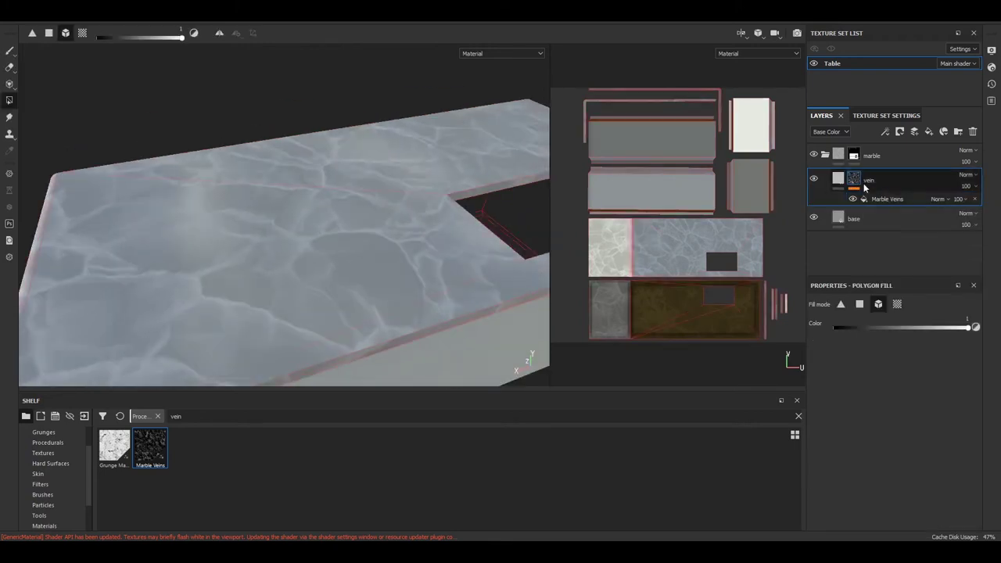
click(894, 319)
scroll(995, 423, down, 2)
click(975, 456)
scroll(476, 268, up, 3)
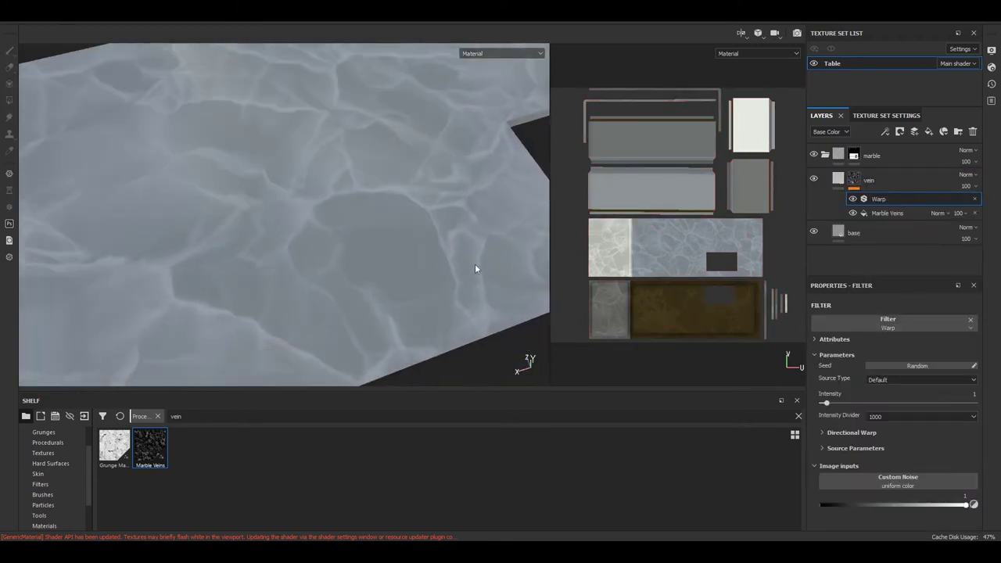
scroll(459, 274, down, 2)
drag(846, 403, 834, 404)
scroll(395, 209, down, 3)
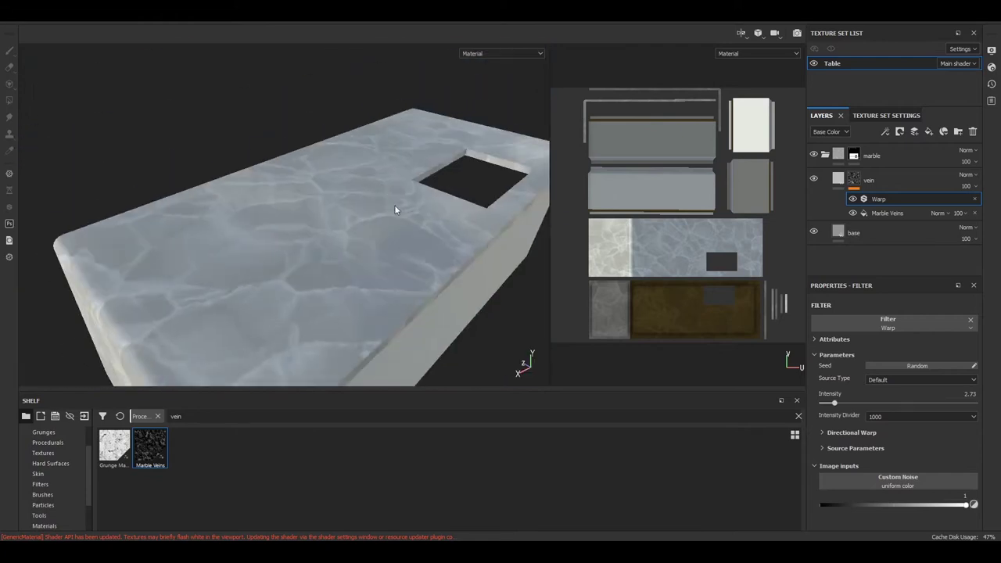
Mask the vein copy layer with BnW Spots 2, balance 0.41 and scale 3.
right_click(854, 180)
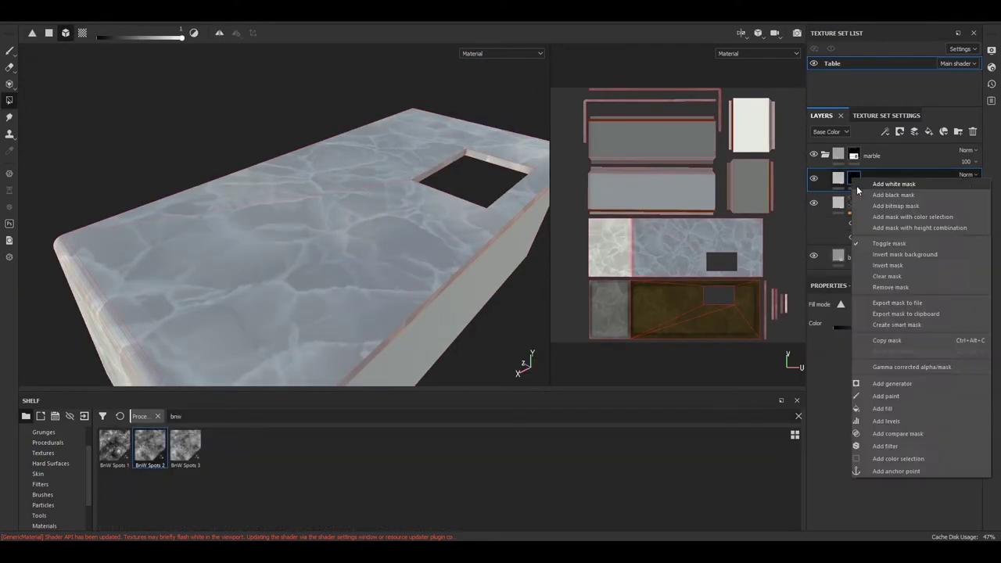
click(897, 339)
scroll(331, 260, up, 3)
click(846, 408)
drag(150, 448, 876, 180)
drag(896, 422, 883, 422)
drag(834, 491, 866, 493)
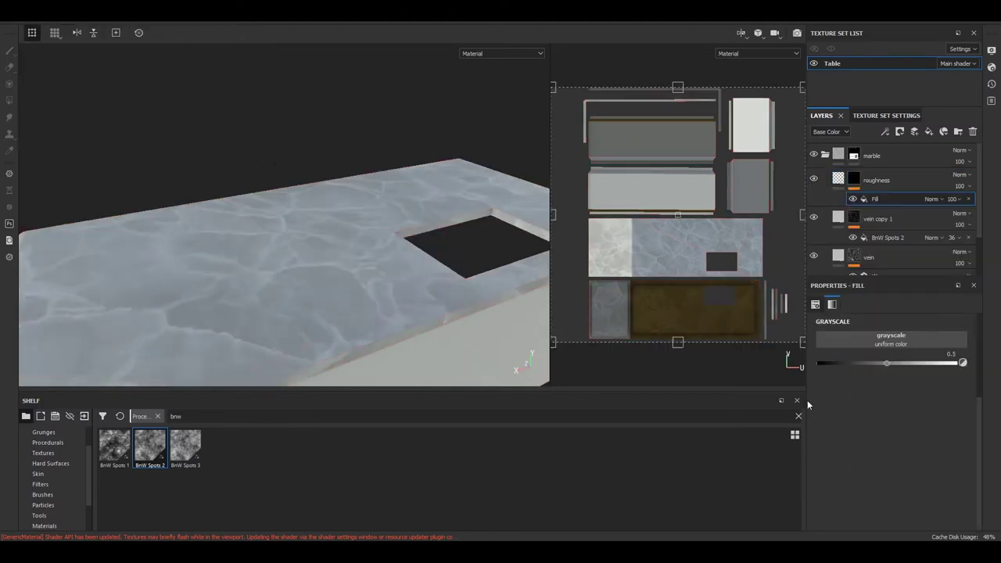
Mask the roughness layer with Grunge Wipe Directional and set roughness to 0.3.
drag(256, 512, 891, 338)
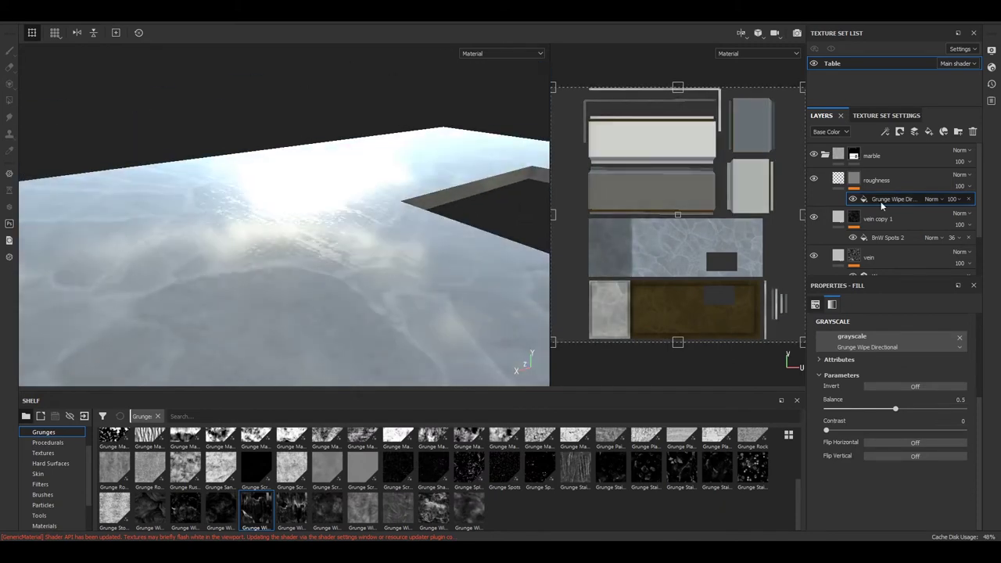
click(854, 180)
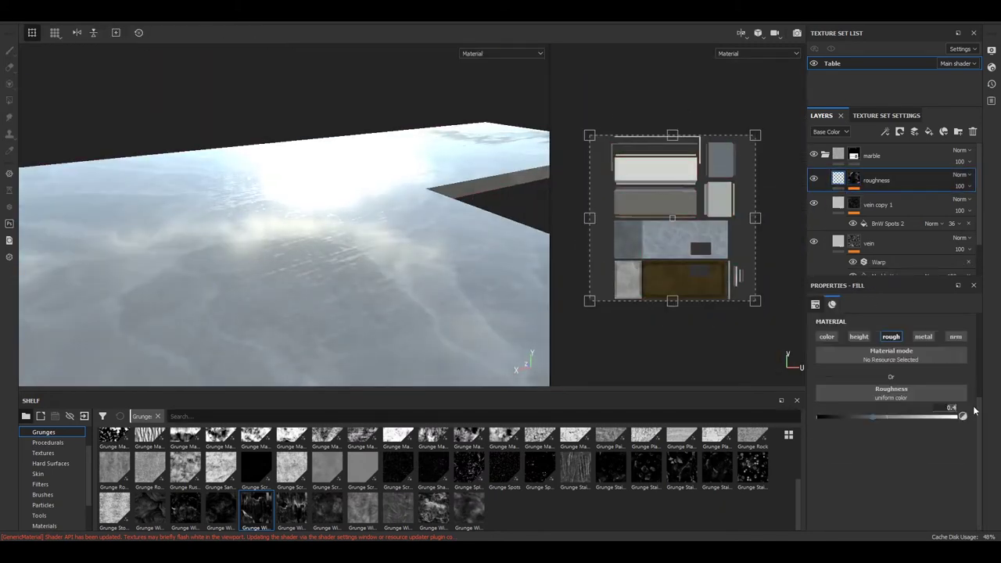
alt+drag(438, 242, 326, 240)
alt+drag(380, 297, 404, 308)
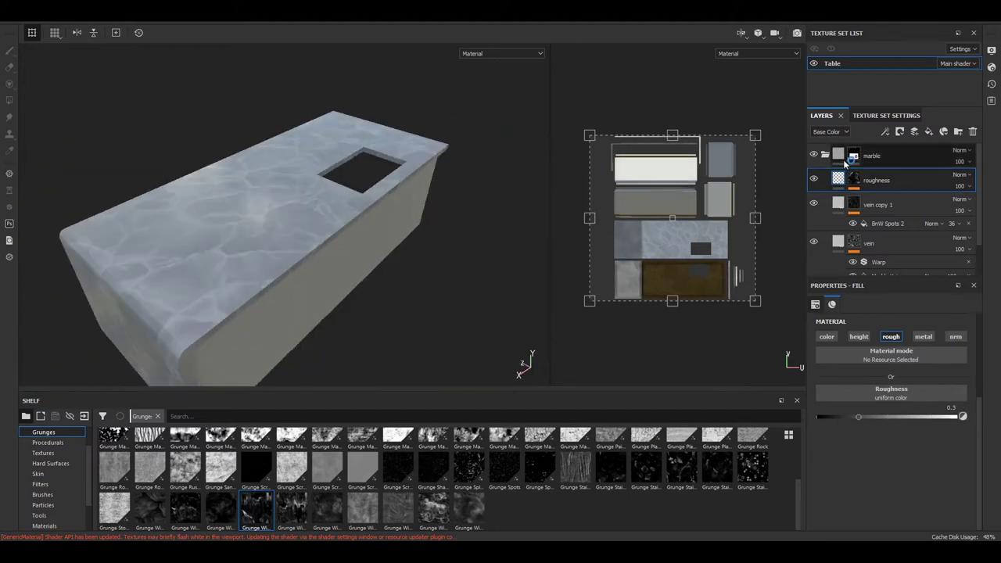
Darken the base colour of the grey marble base layer.
scroll(841, 161, down, 1)
click(852, 257)
click(892, 406)
drag(986, 438, 989, 487)
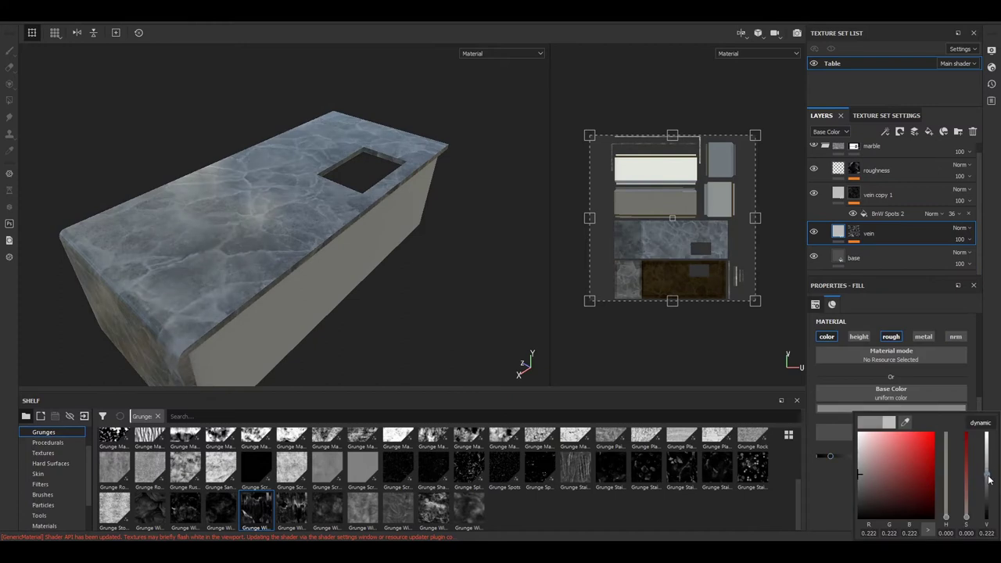
Rename the vein copy layer to 'spots'.
scroll(891, 204, up, 2)
click(814, 231)
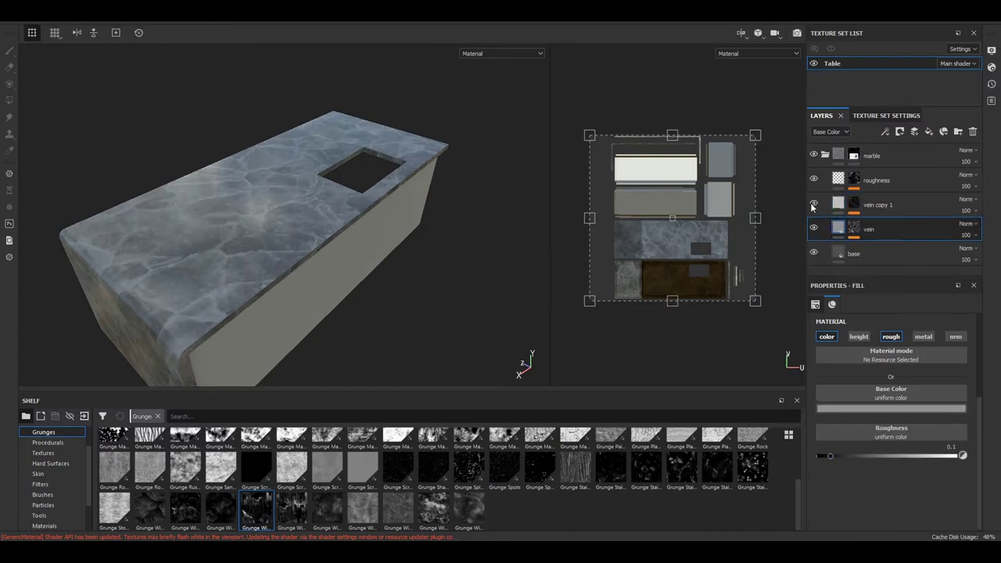
text(spots)
key(Return)
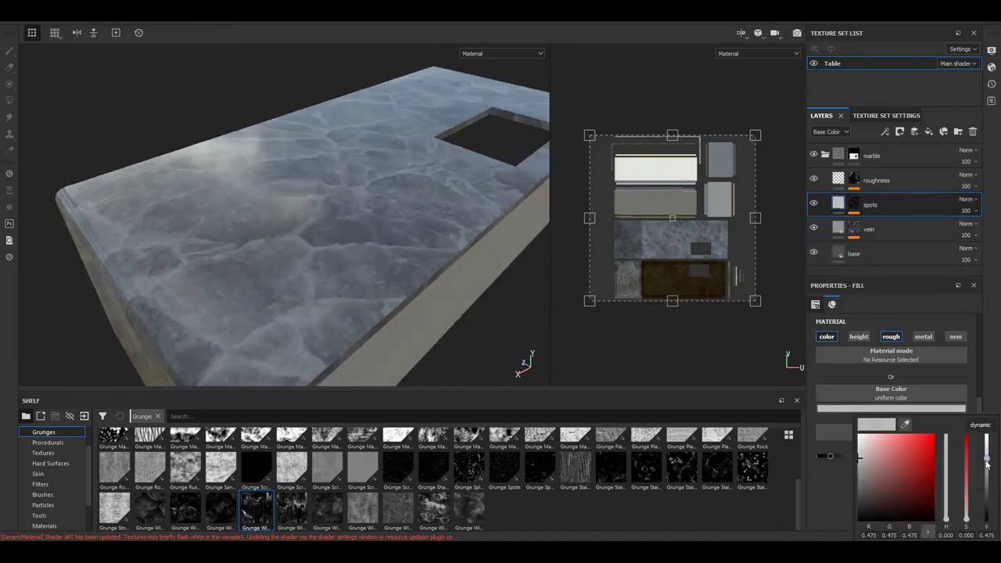
alt+drag(374, 243, 151, 264)
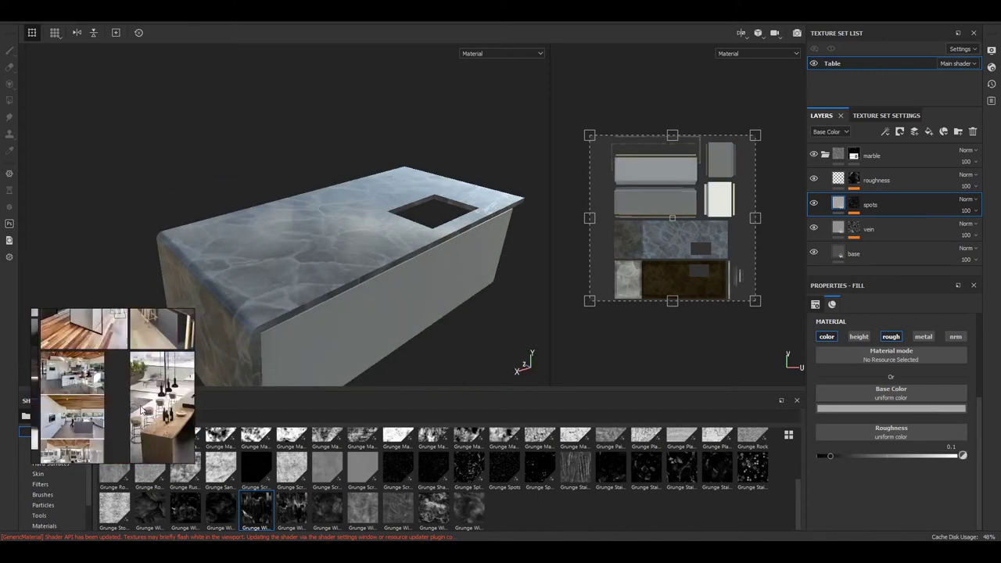
scroll(358, 250, up, 2)
alt+drag(359, 250, 341, 283)
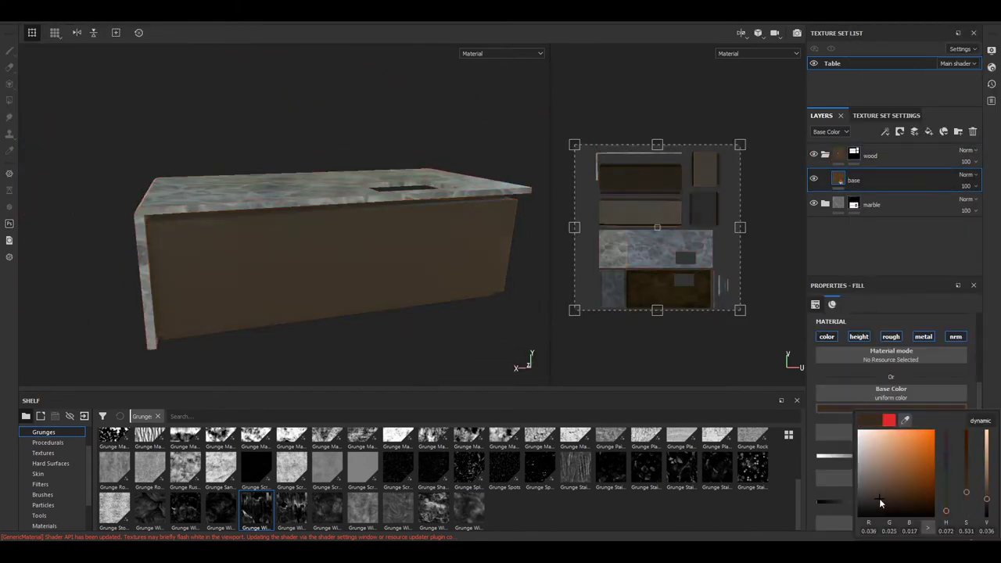
Finish the dark brown wood base colour, toggling its height channel off and back on.
alt+drag(346, 230, 347, 217)
click(864, 341)
mouse_move(237, 252)
alt+mouse_down()
mouse_move(230, 230)
mouse_move(359, 243)
alt+mouse_up()
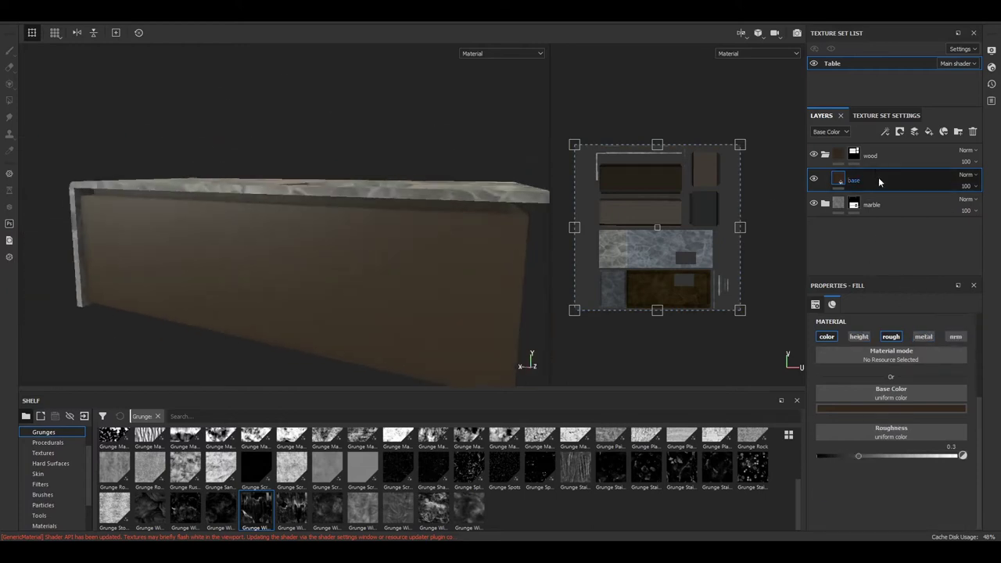
click(859, 337)
Switch the viewport to orthographic, then return to a perspective view of the cabinet.
scroll(699, 216, up, 3)
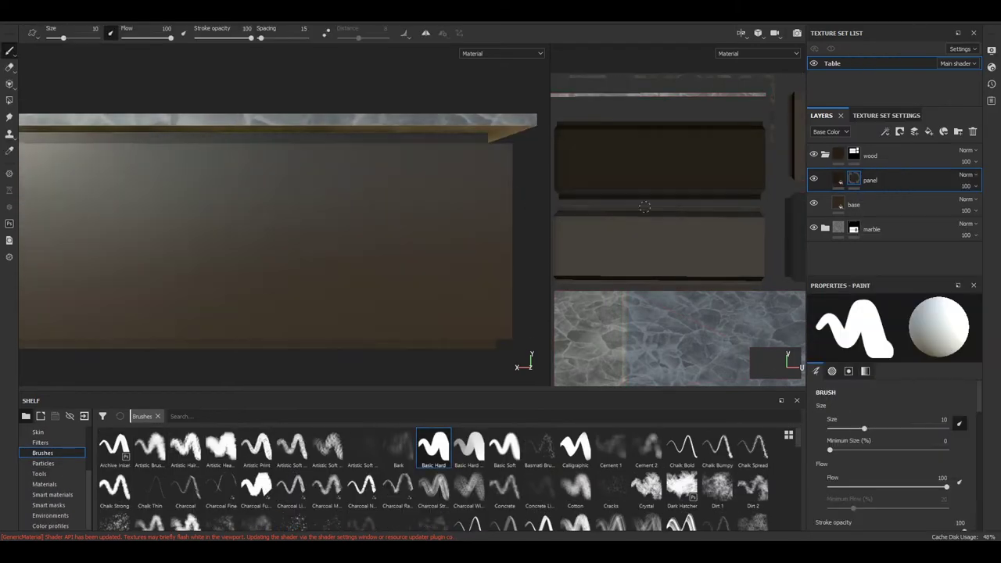
click(794, 60)
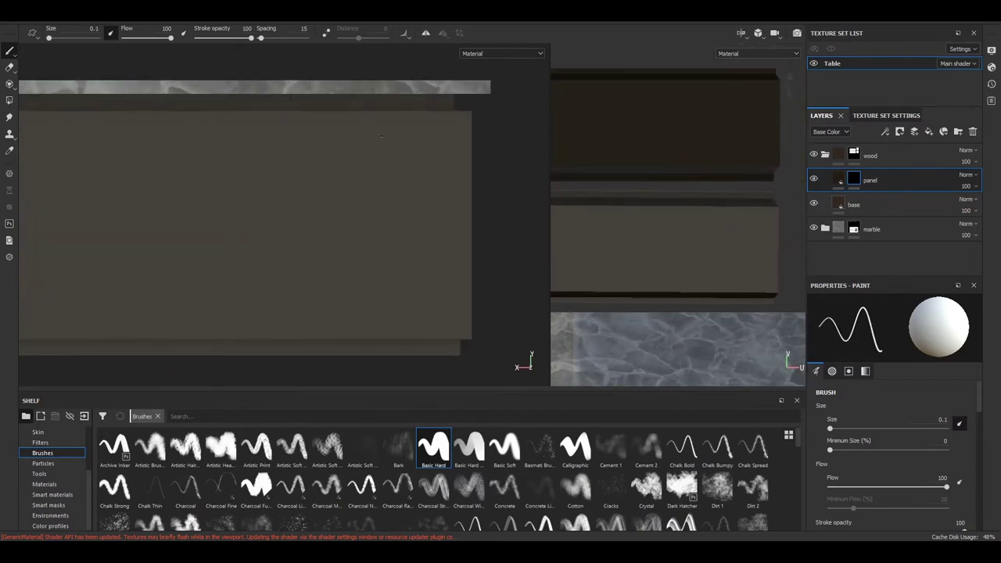
mouse_move(331, 257)
alt+mouse_down()
mouse_move(496, 177)
mouse_move(501, 235)
alt+mouse_up()
scroll(686, 120, up, 3)
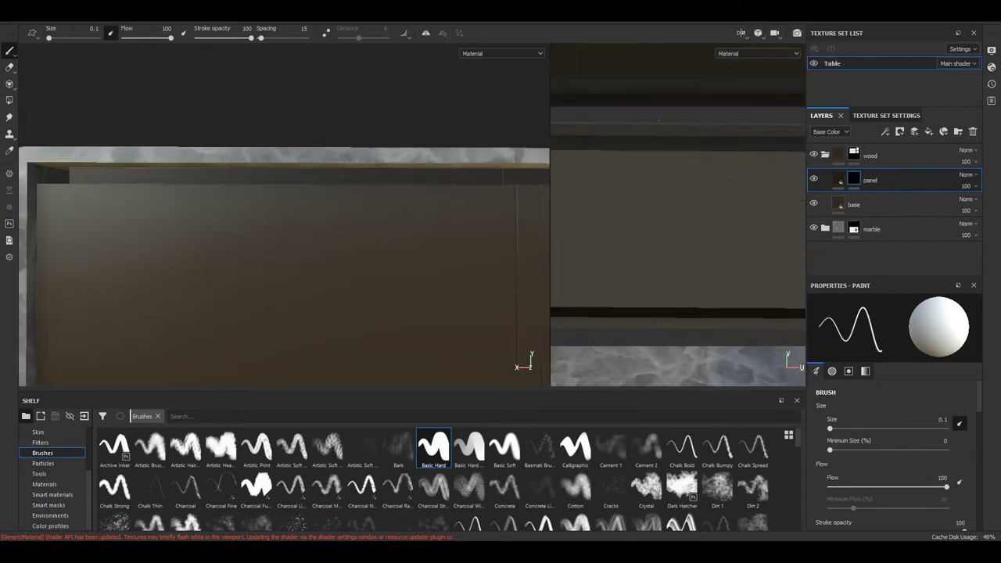
mouse_move(347, 183)
alt+mouse_down()
mouse_move(264, 136)
mouse_move(291, 223)
alt+mouse_up()
Lighten the wood base layer's colour to beige.
click(853, 204)
mouse_move(463, 337)
alt+mouse_down()
mouse_move(295, 233)
mouse_move(328, 235)
alt+mouse_up()
click(891, 407)
drag(879, 477, 874, 472)
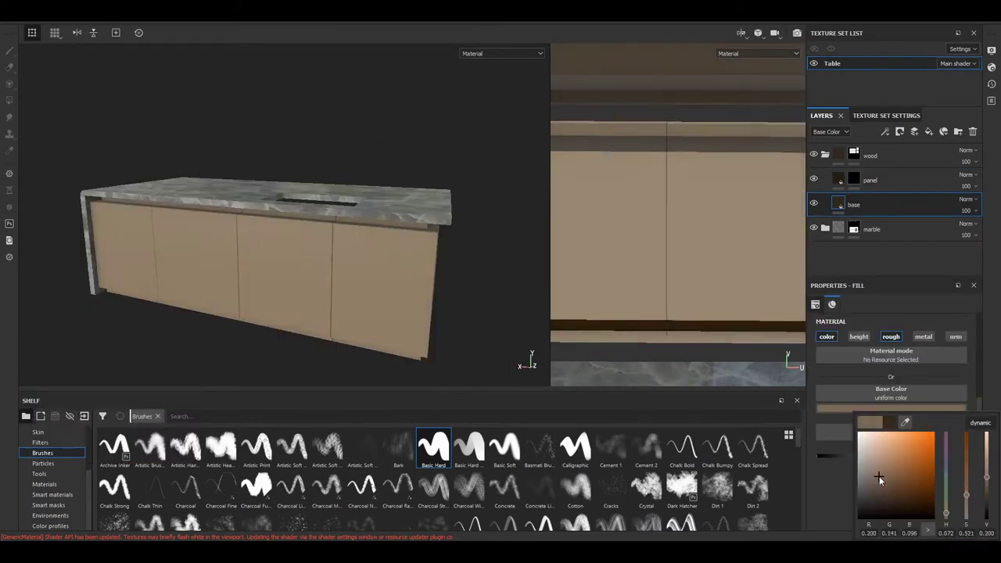
Select the panel layer and switch to brush painting mode.
alt+drag(337, 297, 367, 321)
click(855, 183)
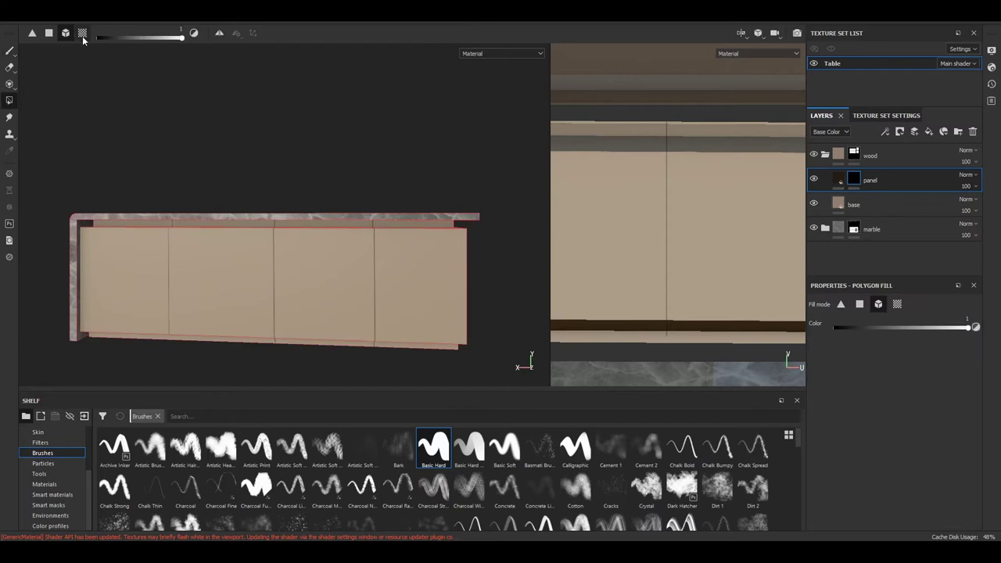
scroll(324, 192, up, 3)
scroll(660, 172, down, 2)
scroll(713, 214, down, 2)
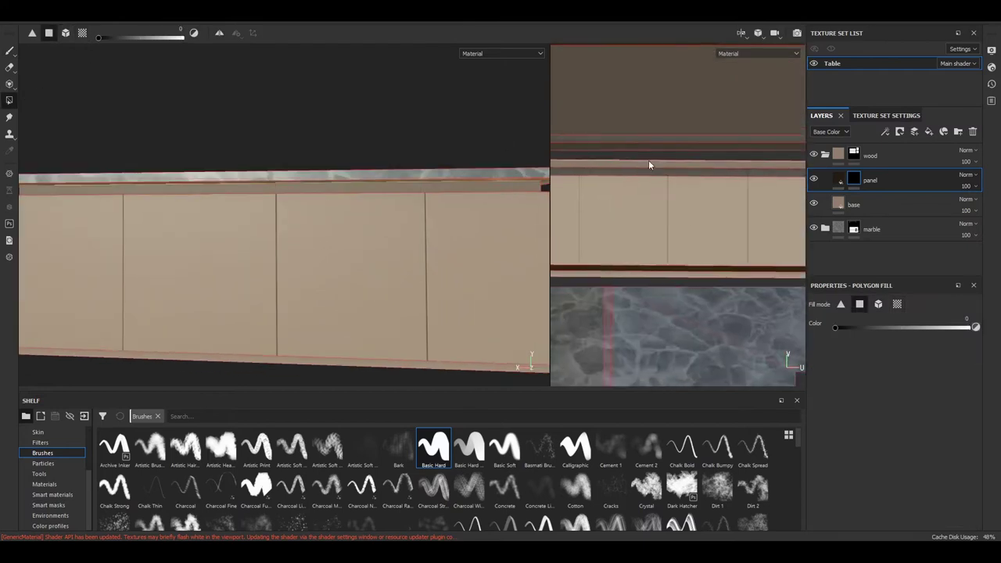
scroll(649, 165, up, 2)
key(1)
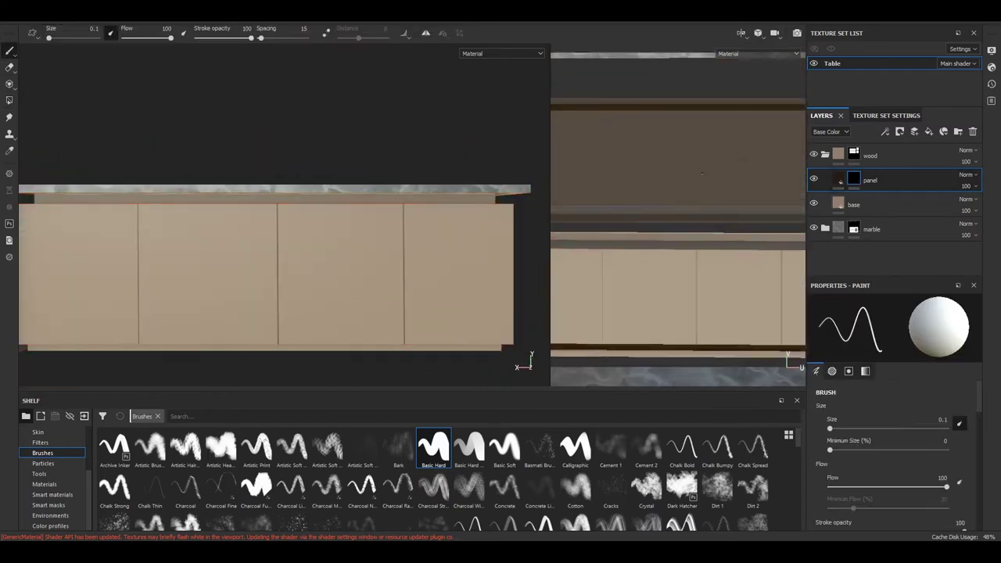
scroll(702, 172, up, 1)
scroll(655, 252, down, 1)
scroll(650, 219, down, 2)
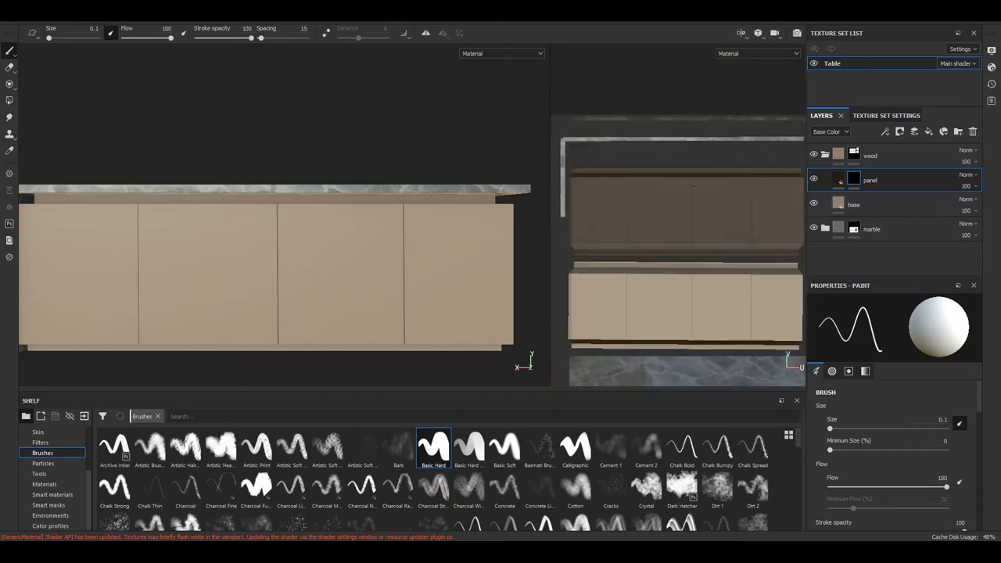
Toggle polygon fill and back to brush, then duplicate the panel layer with Ctrl+D.
key(4)
scroll(638, 179, up, 1)
scroll(638, 179, up, 2)
scroll(621, 284, down, 2)
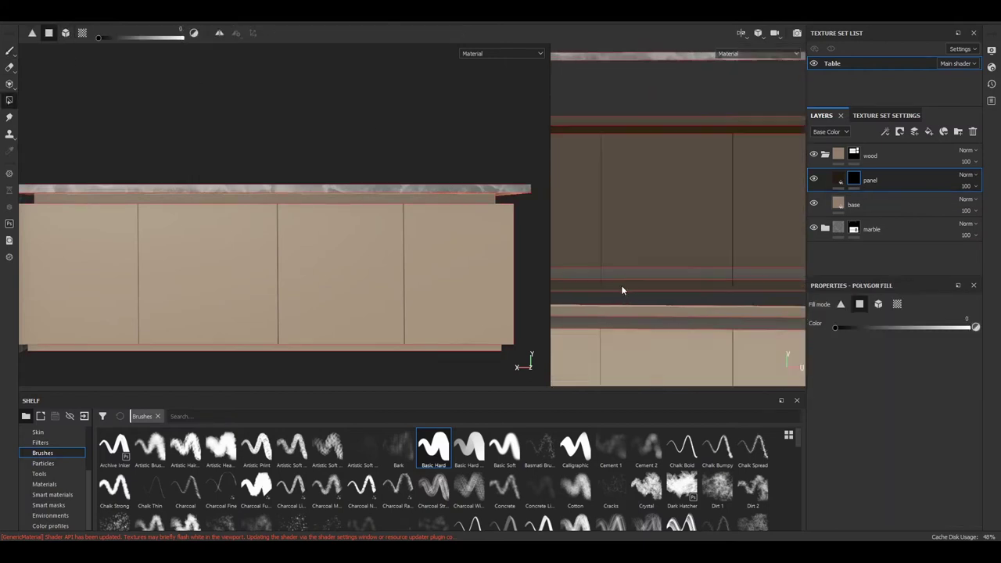
scroll(621, 285, down, 1)
key(1)
mouse_move(266, 258)
alt+mouse_down()
mouse_move(338, 252)
mouse_move(353, 277)
alt+mouse_up()
key(ctrl+d)
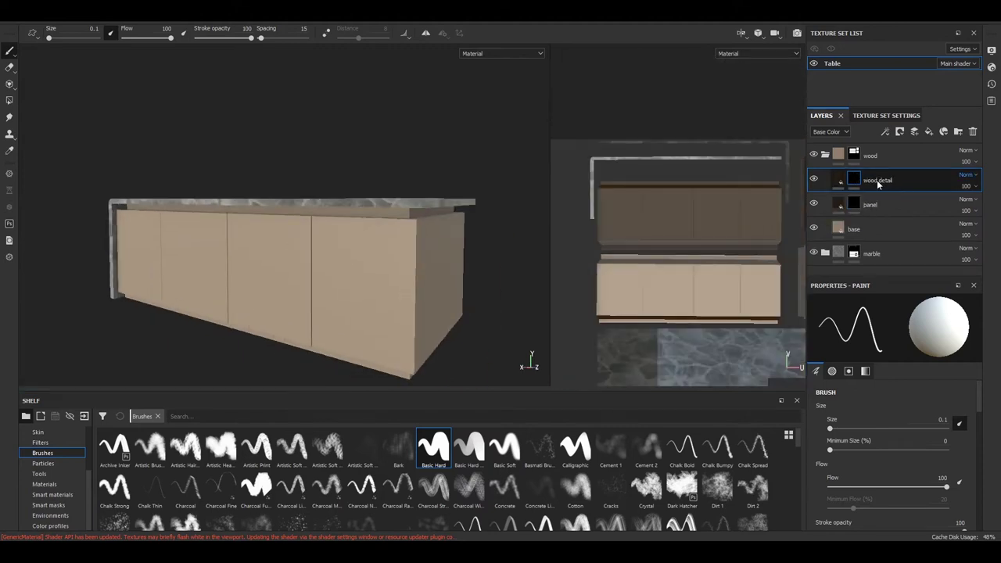
Fill the wood detail mask with Wood 01 at grain hardness 0.32.
right_click(879, 184)
click(884, 409)
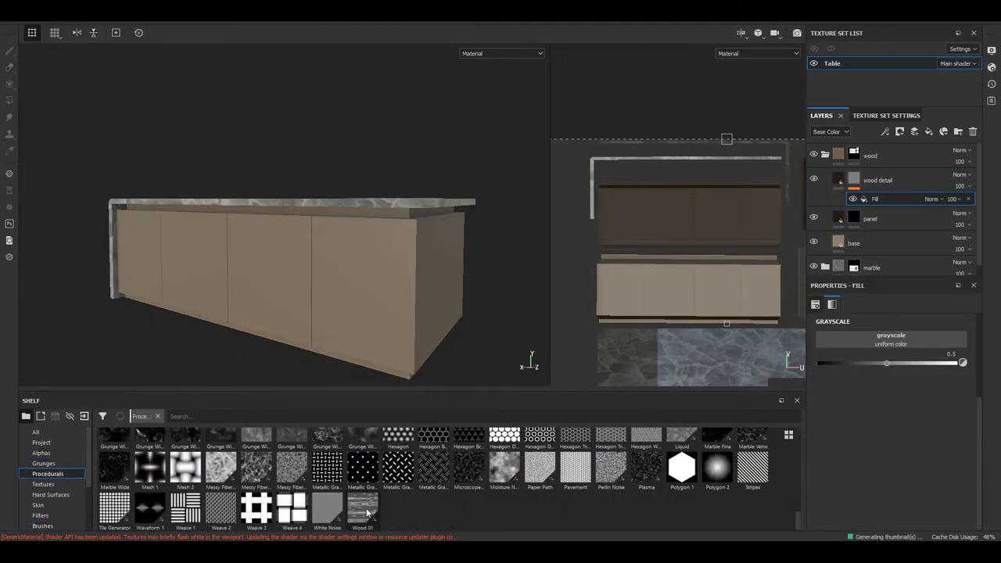
drag(366, 514, 852, 340)
drag(895, 408, 872, 410)
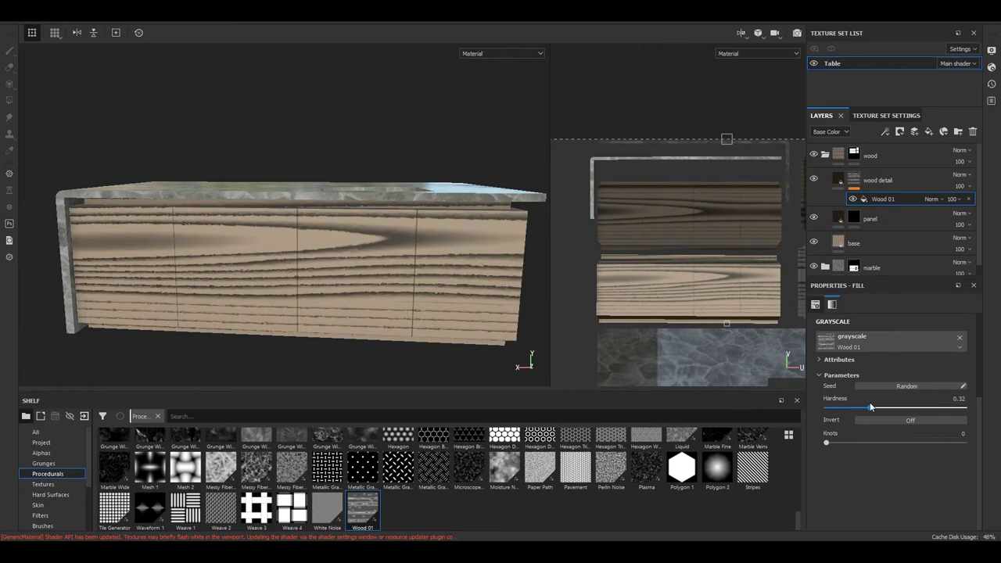
Lighten the wood detail colour and scale the Wood 01 grain to 4.1.
click(856, 190)
click(891, 409)
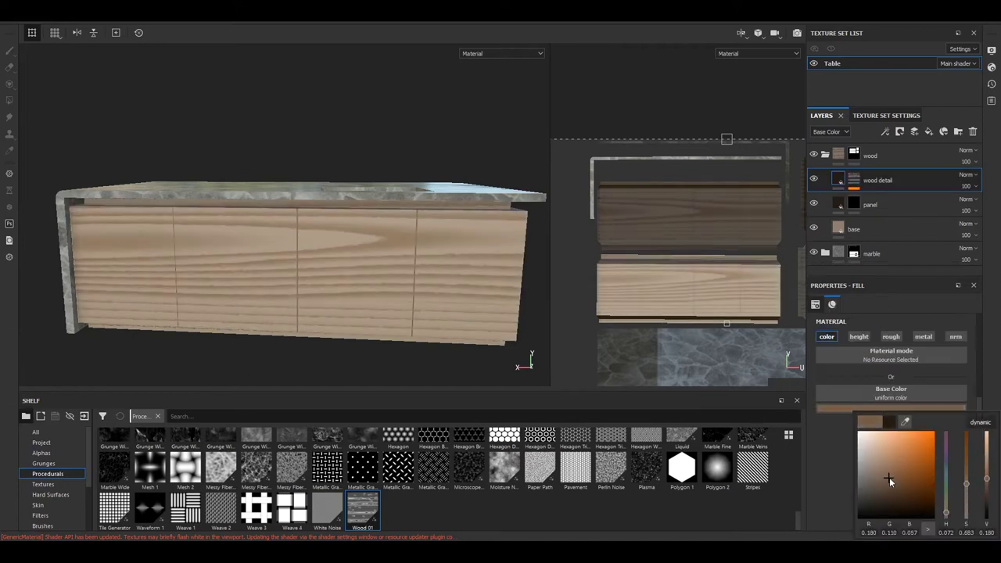
click(841, 181)
click(882, 199)
drag(860, 399, 880, 400)
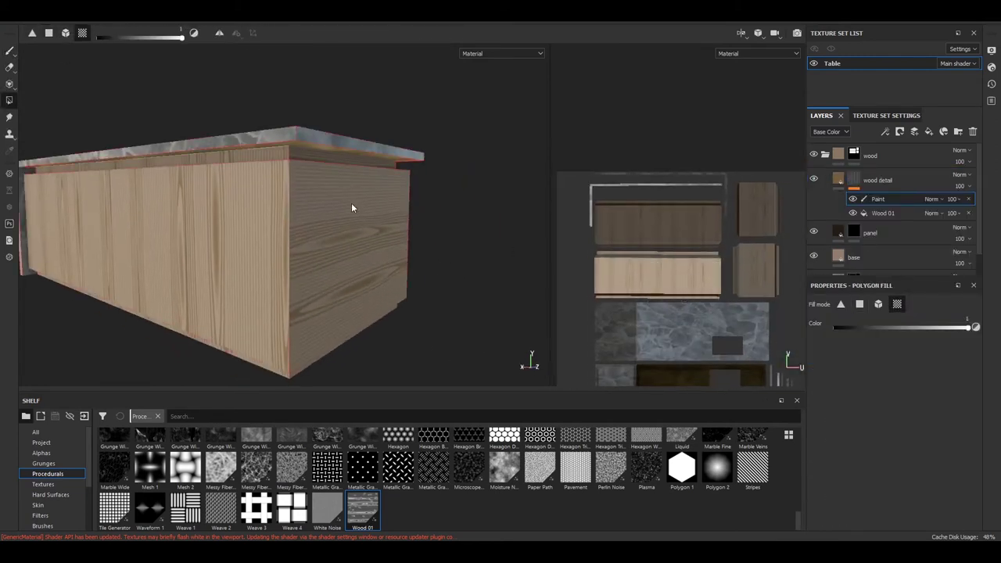
Toggle the mask fill between black and white on wood detail and its copy 1.
alt+drag(352, 208, 406, 328)
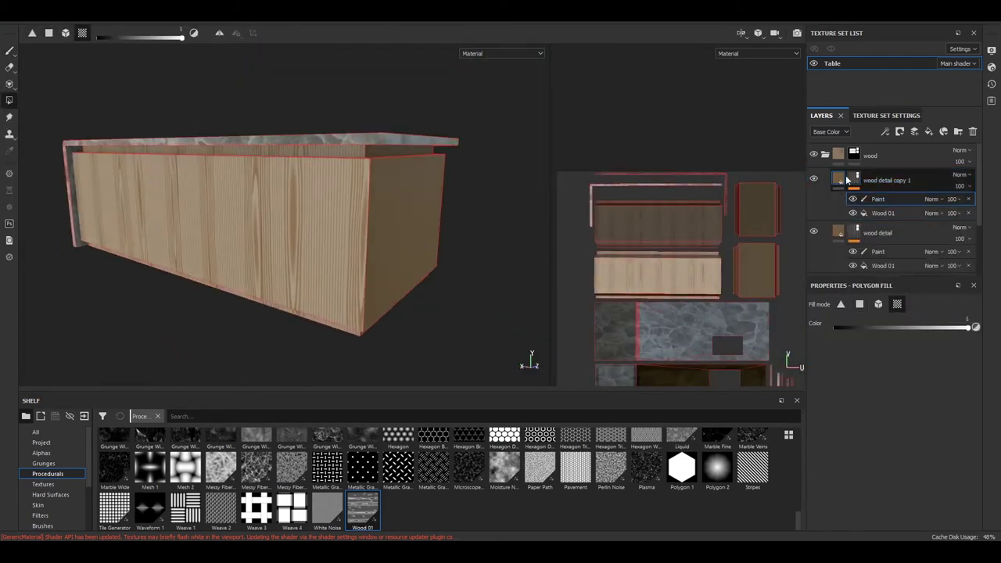
click(875, 213)
key(x)
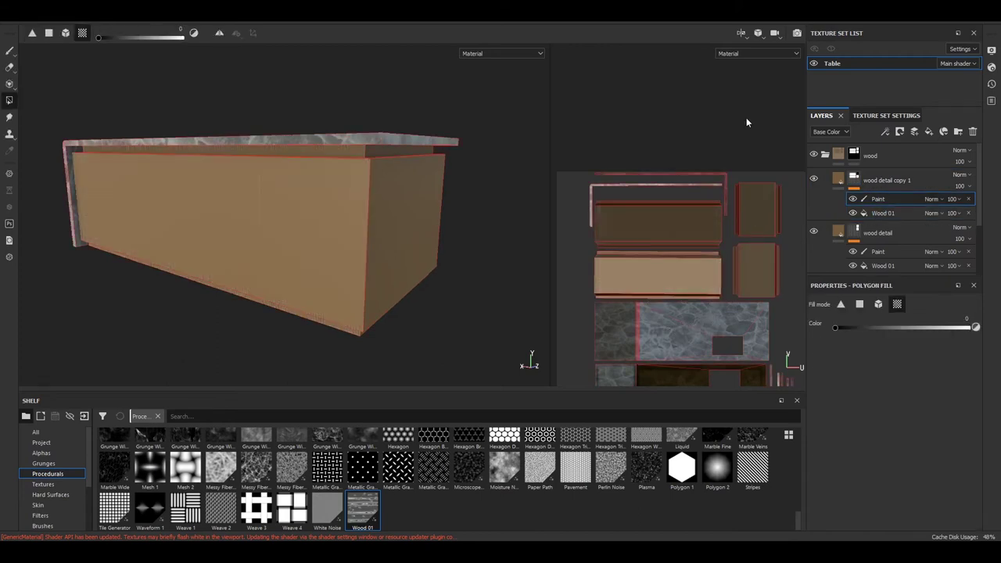
scroll(759, 217, up, 2)
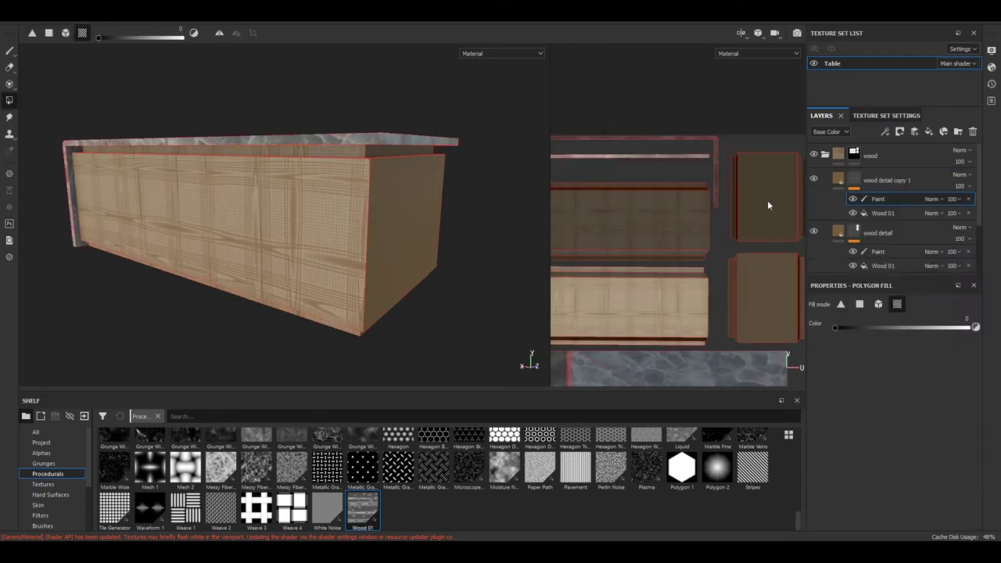
scroll(757, 271, up, 2)
key(x)
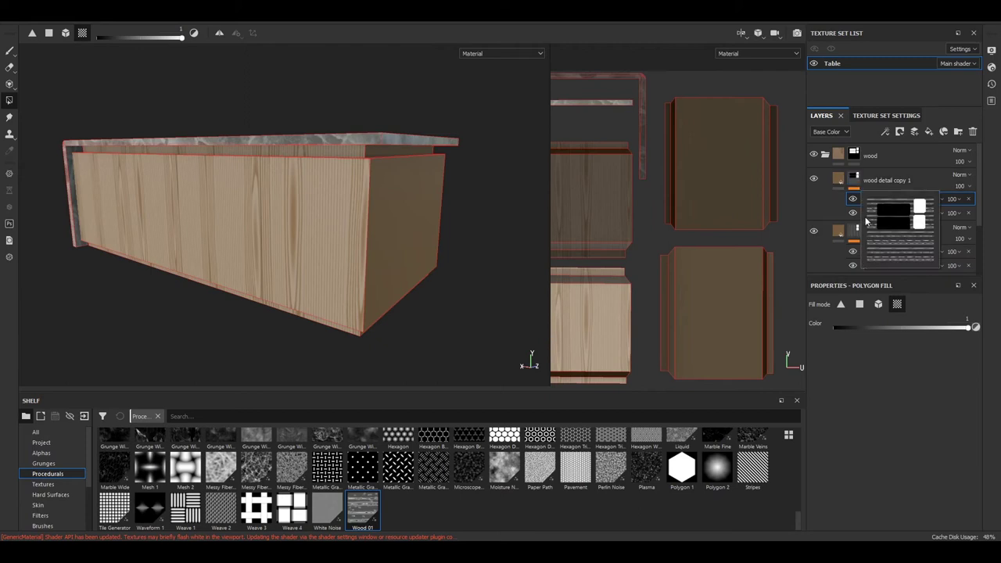
click(860, 185)
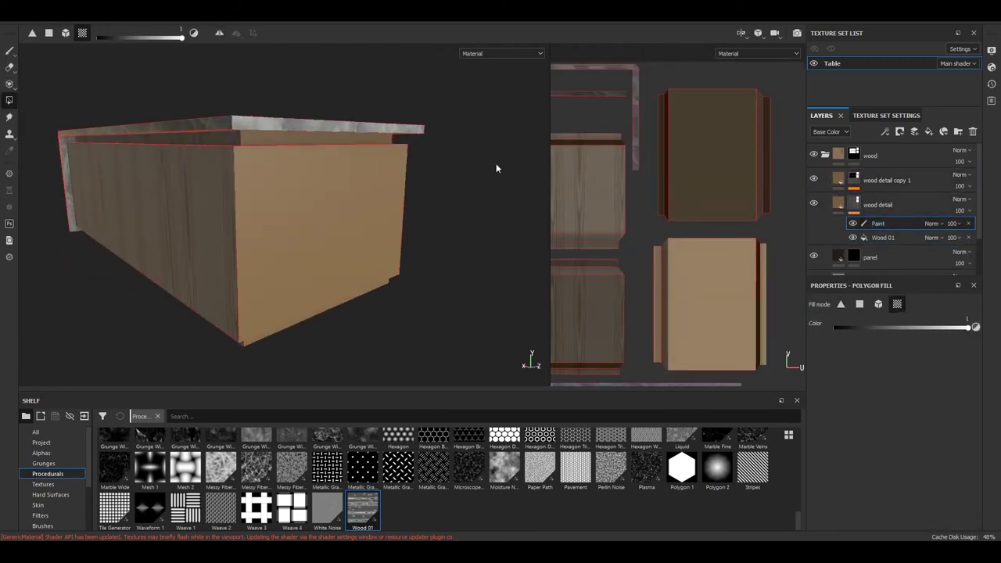
scroll(753, 180, up, 1)
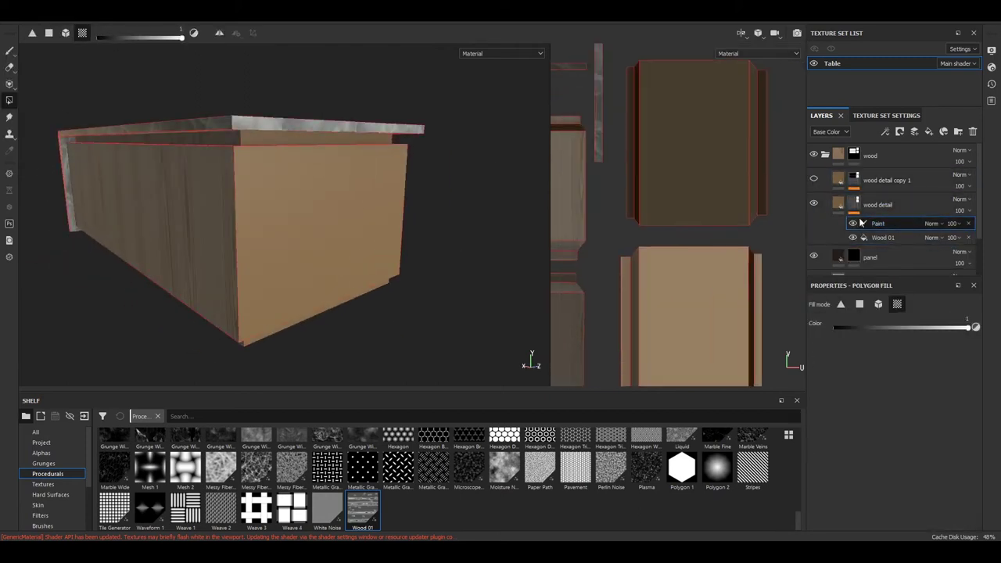
scroll(718, 199, up, 1)
key(x)
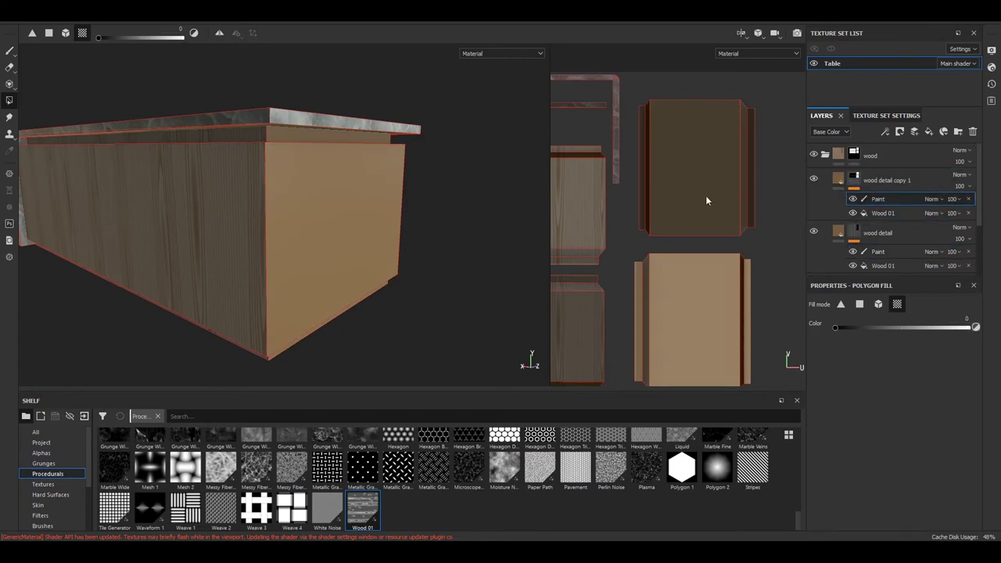
Delete the copy's Paint effect and layer, then undo removing wood detail's Paint effect.
right_click(884, 205)
key(Escape)
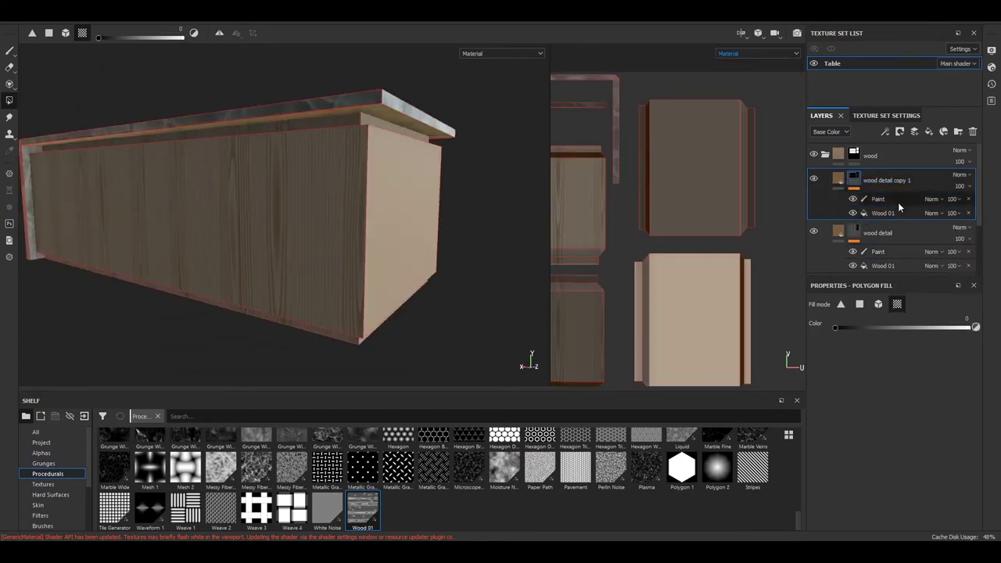
click(878, 199)
key(Delete)
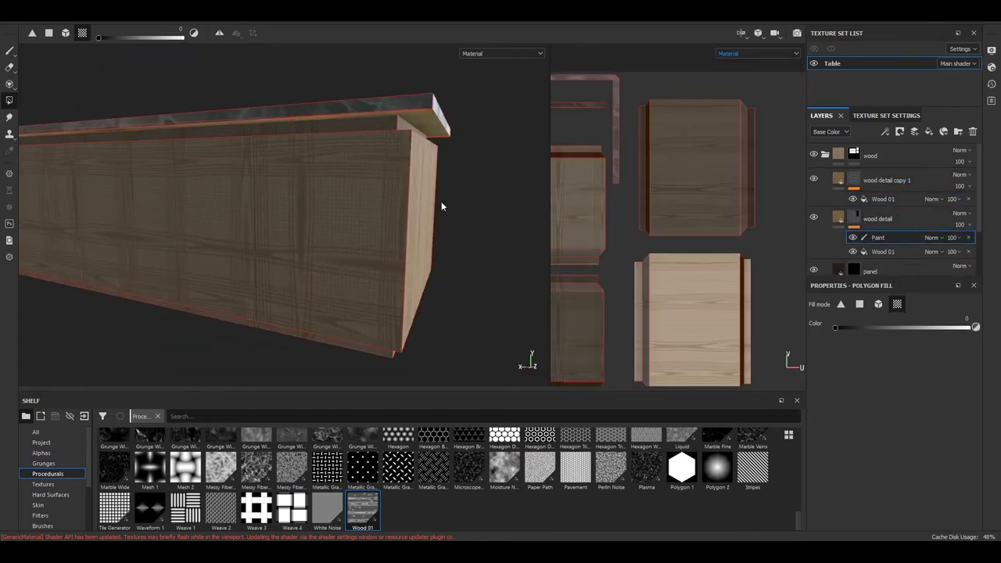
key(Delete)
mouse_move(441, 206)
alt+mouse_down()
mouse_move(441, 186)
mouse_move(350, 206)
alt+mouse_up()
click(969, 200)
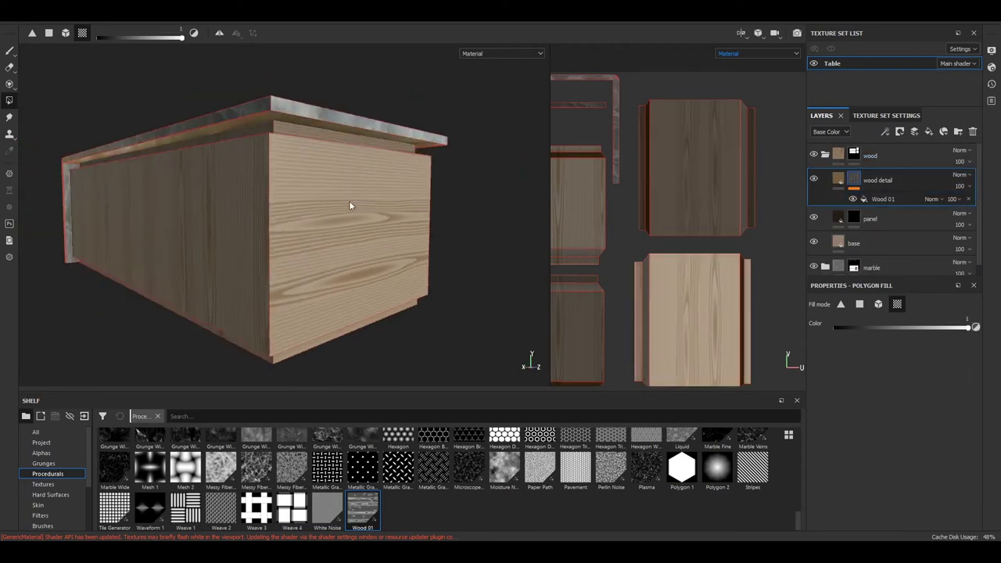
key(ctrl+z)
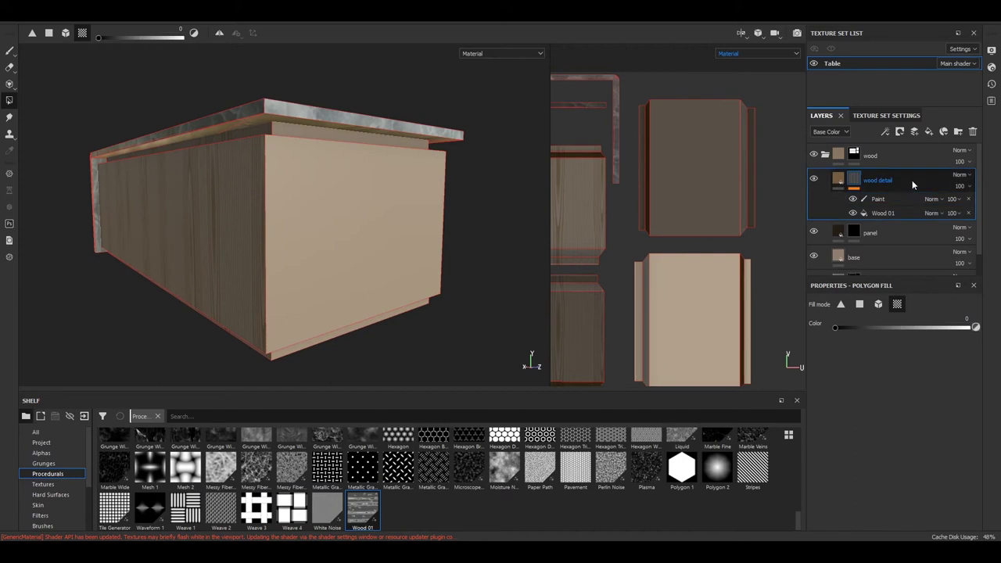
Select the copy's Paint effect with the cabinet's short end facing right.
click(957, 202)
mouse_move(438, 235)
alt+mouse_down()
mouse_move(213, 173)
mouse_move(597, 166)
alt+mouse_up()
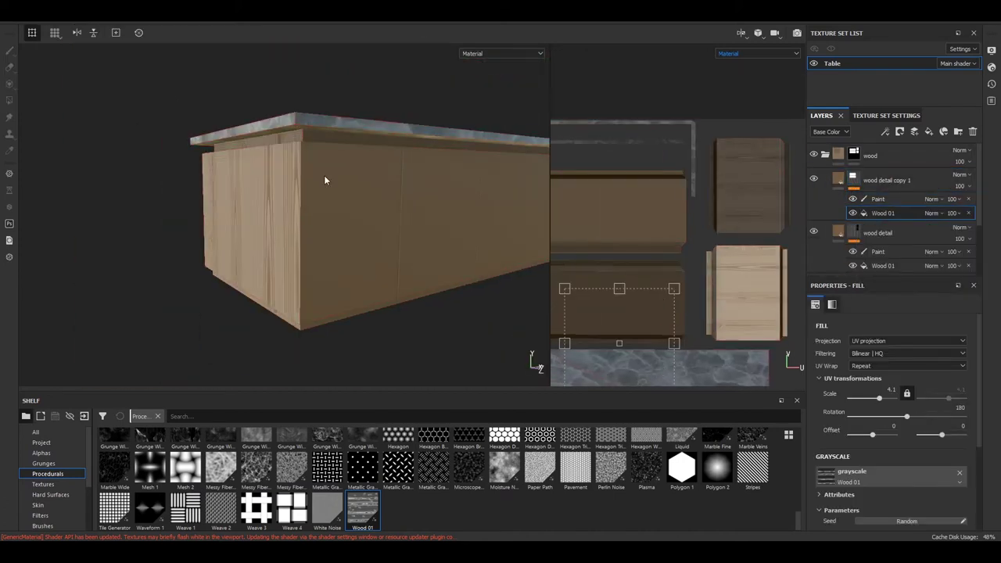
alt+drag(325, 180, 893, 179)
click(879, 198)
mouse_move(409, 190)
alt+mouse_down()
mouse_move(560, 190)
mouse_move(356, 230)
mouse_move(394, 232)
alt+mouse_up()
Set a new base colour on the wood detail layer.
click(877, 233)
click(891, 408)
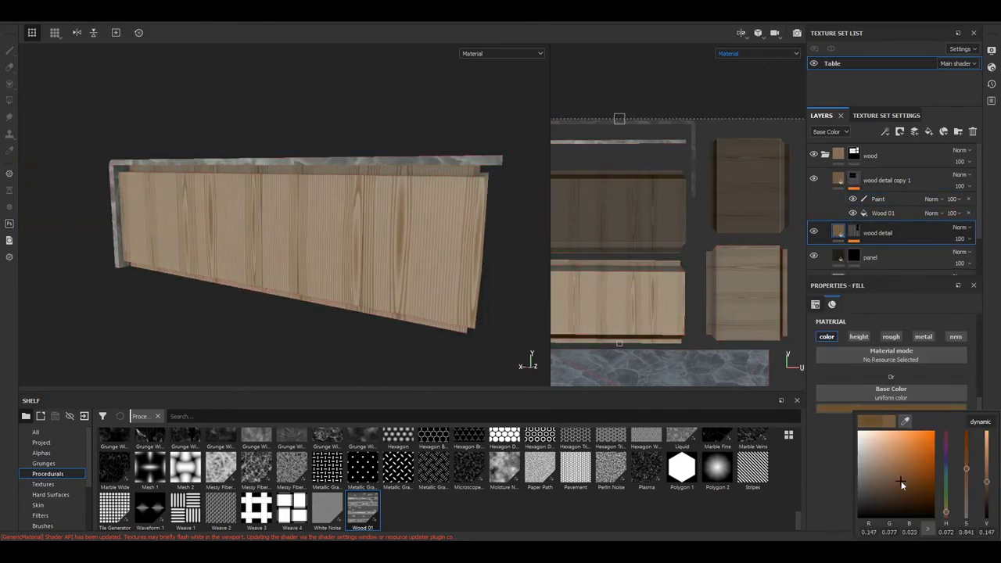
alt+drag(328, 235, 273, 224)
Add a Warp filter to wood detail with source tiling 0.40.
click(928, 131)
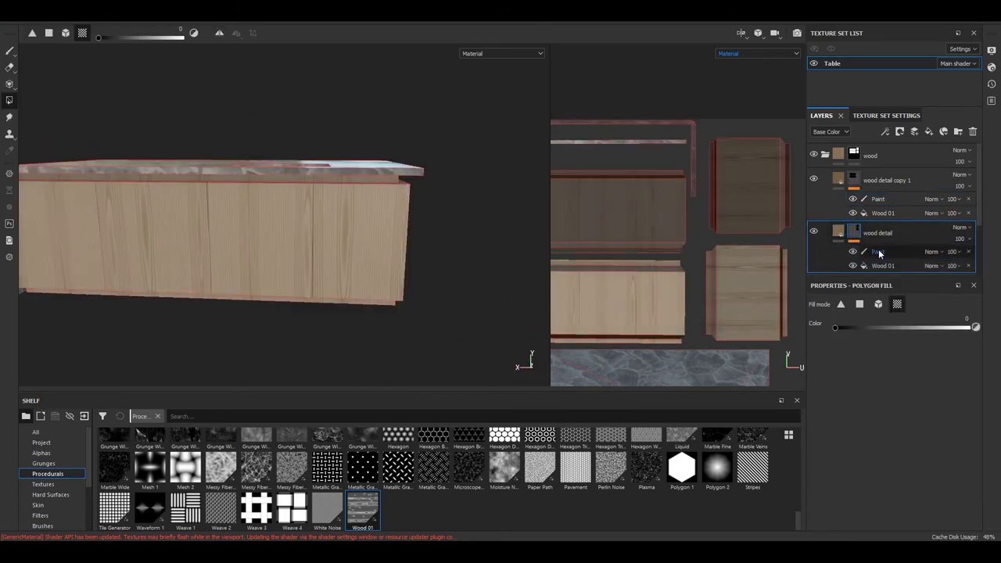
click(918, 323)
click(899, 391)
scroll(335, 208, up, 3)
scroll(454, 251, up, 2)
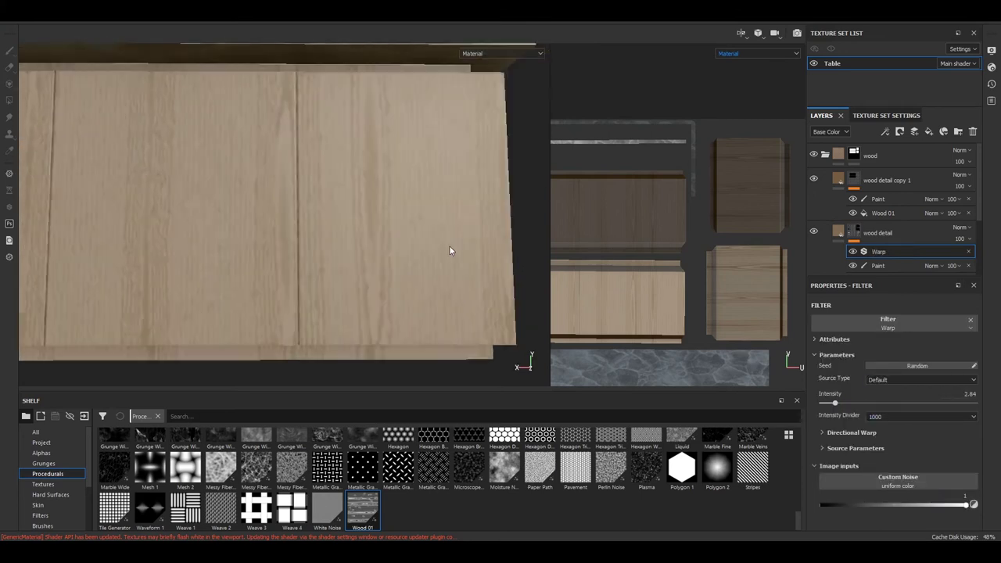
scroll(454, 250, up, 2)
scroll(843, 430, down, 2)
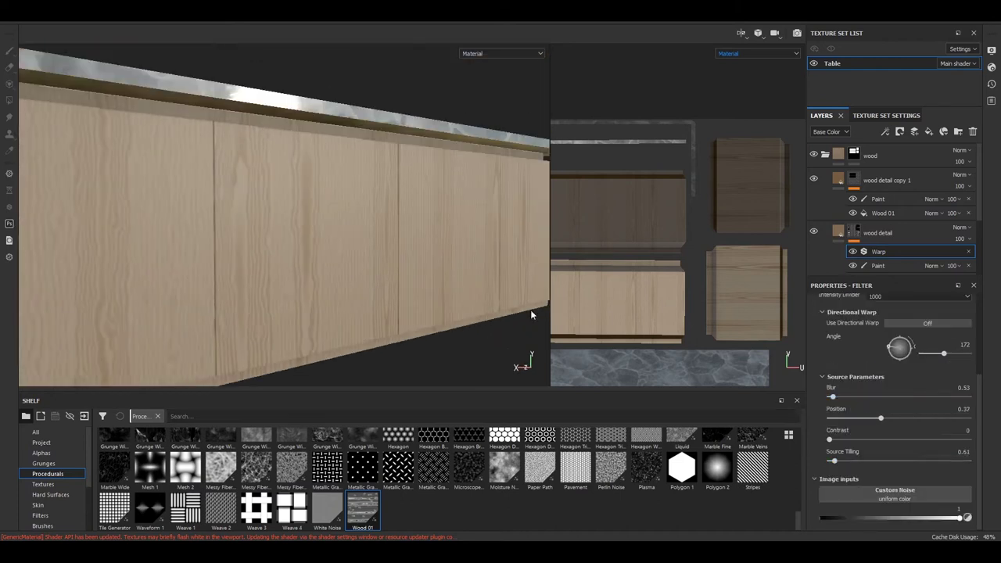
scroll(532, 314, down, 3)
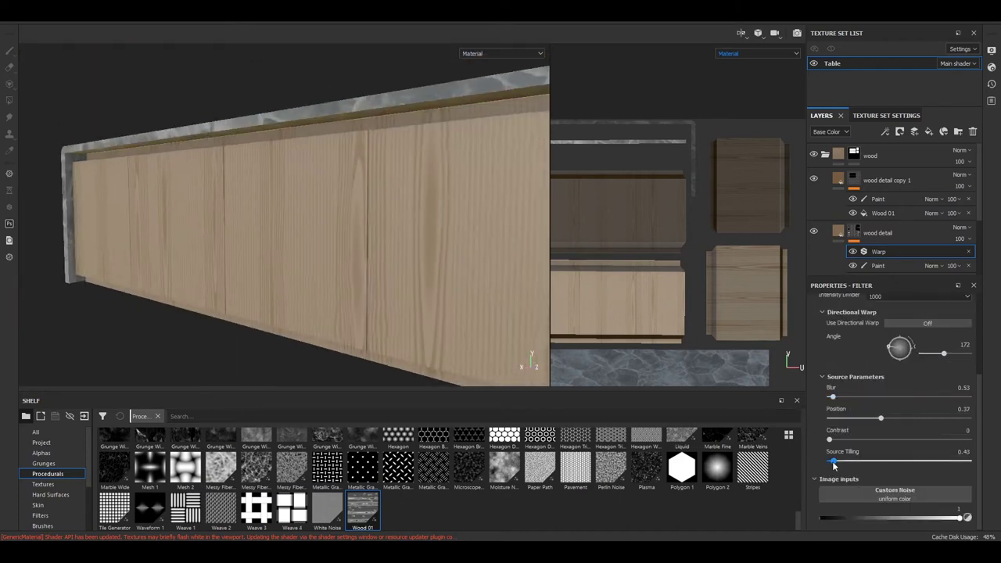
scroll(470, 258, down, 3)
scroll(892, 219, down, 2)
Reduce the Wood 01 knots to 0.
click(883, 188)
mouse_move(423, 219)
alt+mouse_down()
mouse_move(447, 212)
mouse_move(500, 226)
alt+mouse_up()
drag(841, 443, 838, 443)
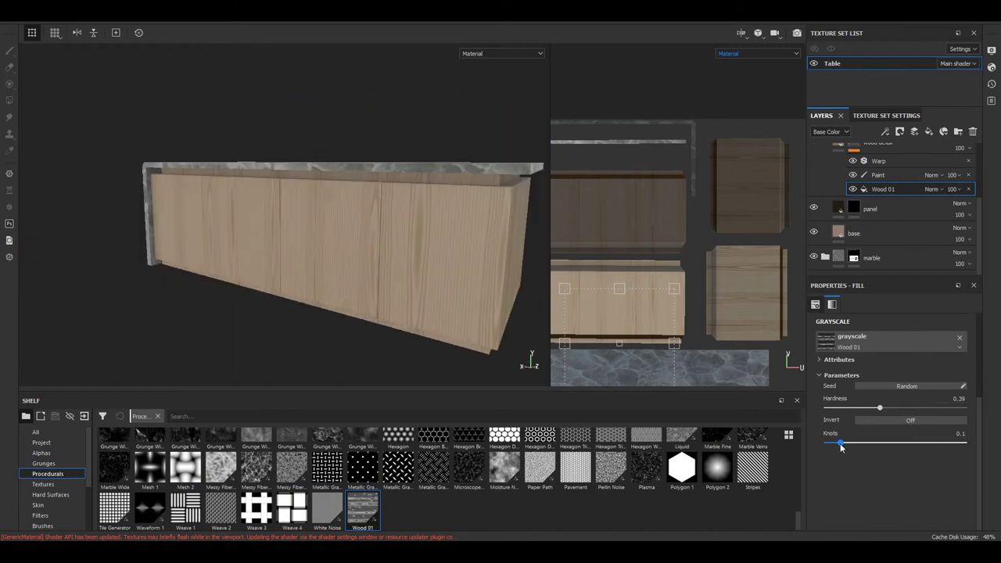
alt+drag(439, 235, 503, 255)
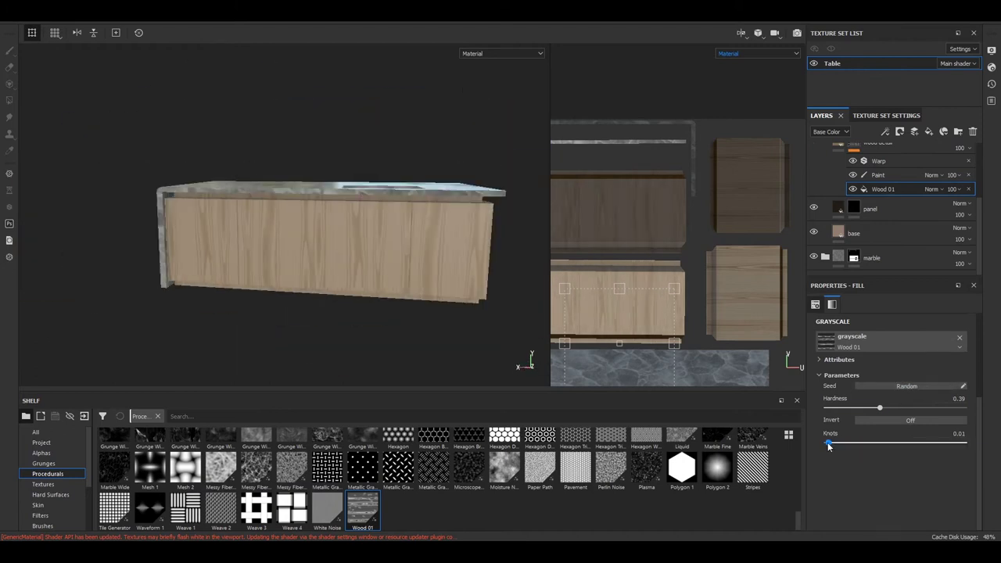
click(903, 387)
mouse_move(435, 186)
alt+mouse_down()
mouse_move(288, 213)
mouse_move(407, 227)
alt+mouse_up()
Retune the base layer's colour to a darker orange-brown.
scroll(892, 211, down, 2)
click(892, 233)
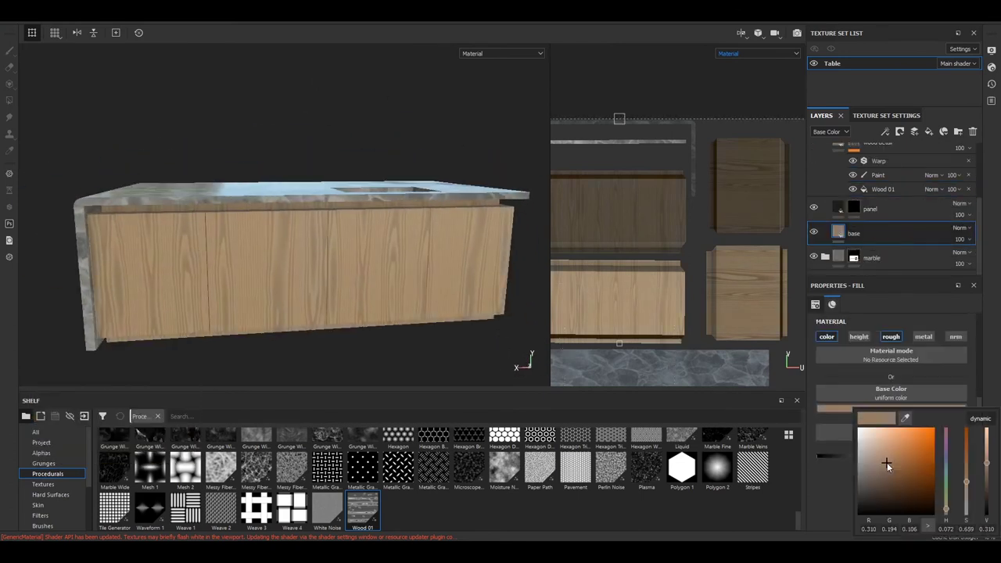
click(815, 208)
click(814, 209)
scroll(892, 211, down, 2)
click(861, 234)
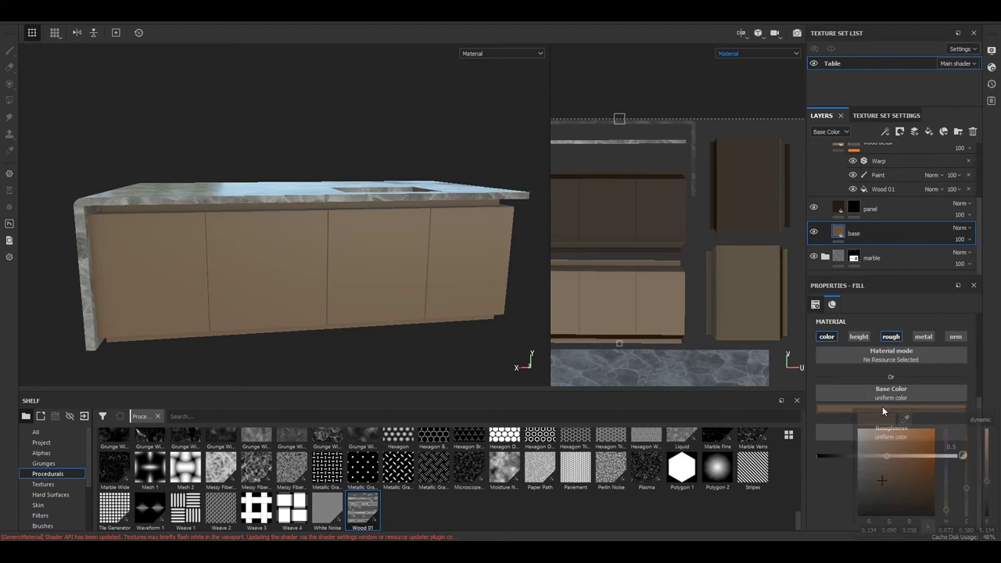
click(892, 407)
click(902, 482)
Lighten the wood detail layer's Base Color to a brighter orange-brown.
scroll(892, 212, up, 2)
click(812, 173)
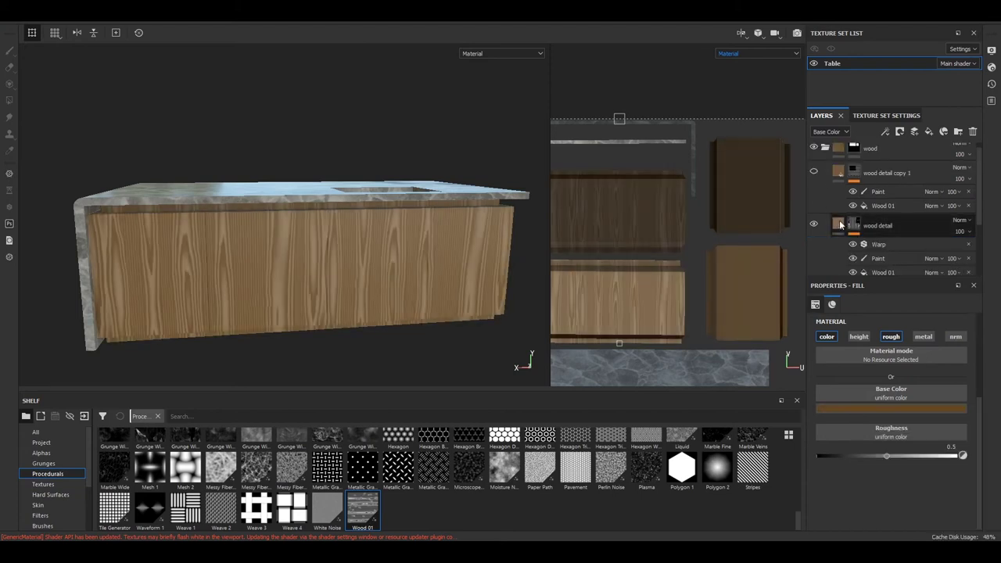
click(884, 475)
click(882, 470)
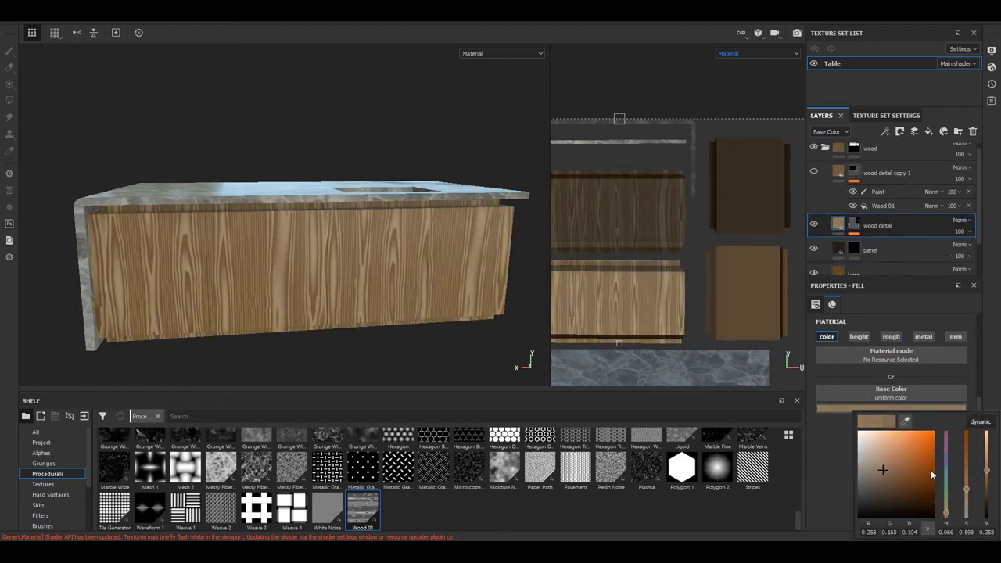
scroll(887, 258, down, 1)
click(891, 408)
drag(904, 482, 895, 484)
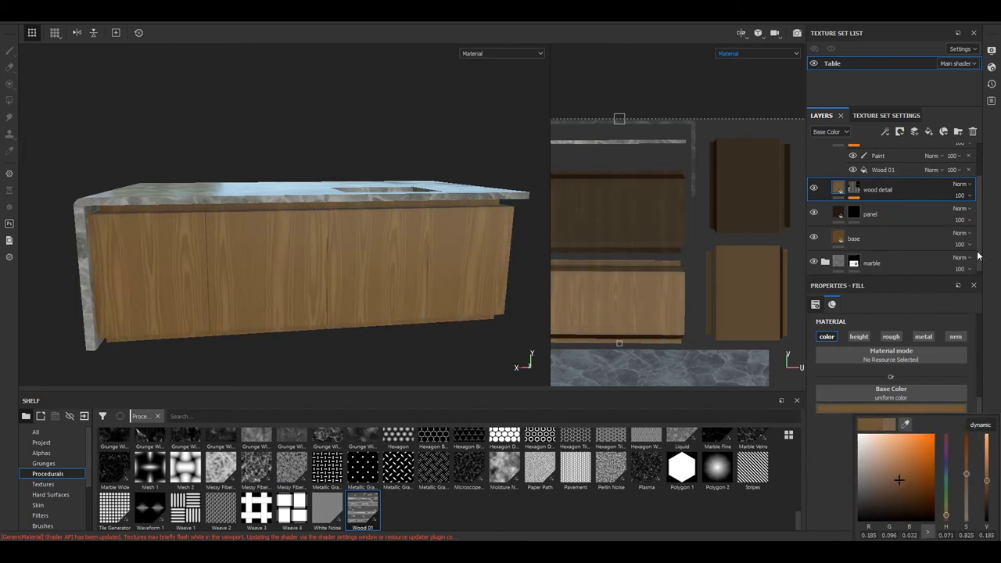
Duplicate the wood detail layer and brighten the copy's Base Color to a warmer golden tone.
key(ctrl+d)
mouse_move(336, 266)
alt+mouse_down()
mouse_move(464, 336)
mouse_move(438, 235)
alt+mouse_up()
click(907, 479)
click(896, 408)
click(909, 469)
click(908, 462)
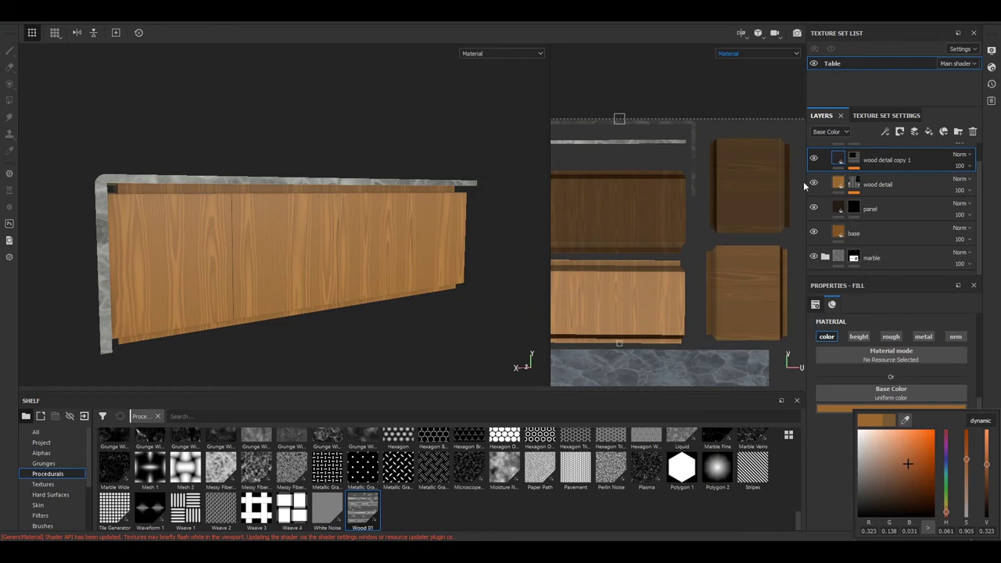
mouse_move(488, 250)
alt+mouse_down()
mouse_move(398, 290)
mouse_move(398, 302)
mouse_move(305, 199)
alt+mouse_up()
click(853, 209)
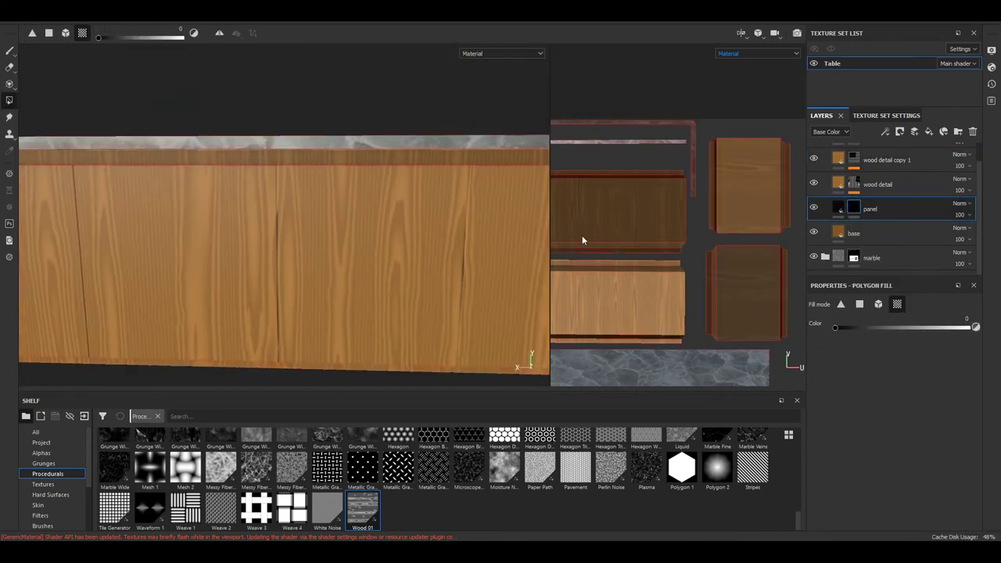
Set up a white polygon fill on the panel mask with size 0.27.
key(f)
scroll(626, 234, up, 2)
key(x)
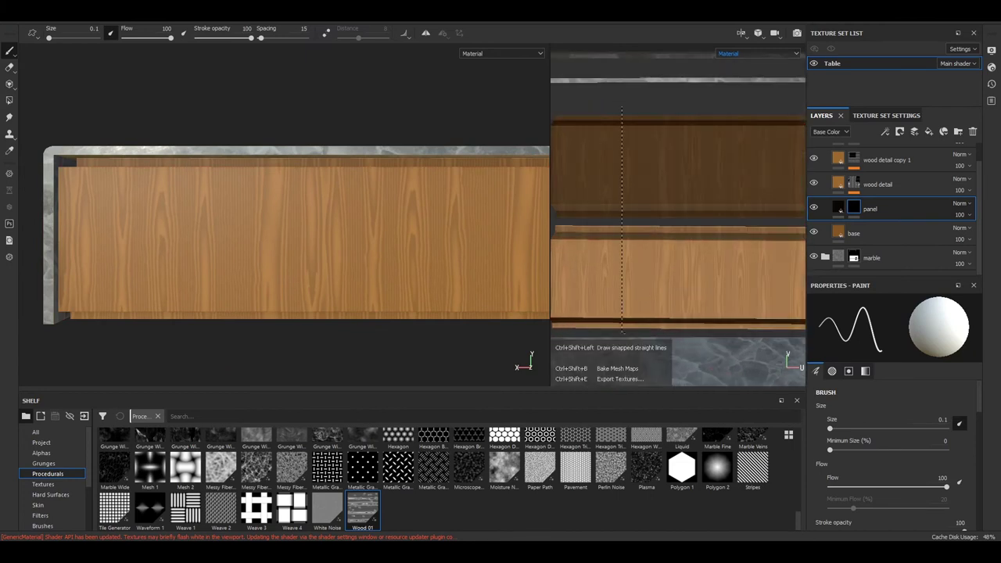
alt+drag(258, 234, 239, 217)
scroll(240, 216, up, 3)
key(f)
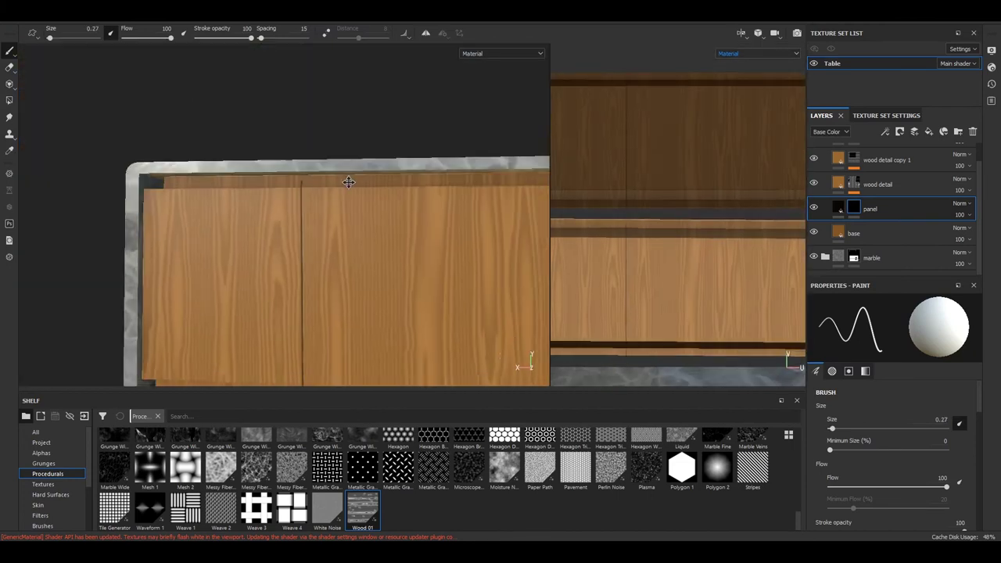
Fill the door seam polygons on the panel mask from a head-on view.
scroll(745, 321, up, 4)
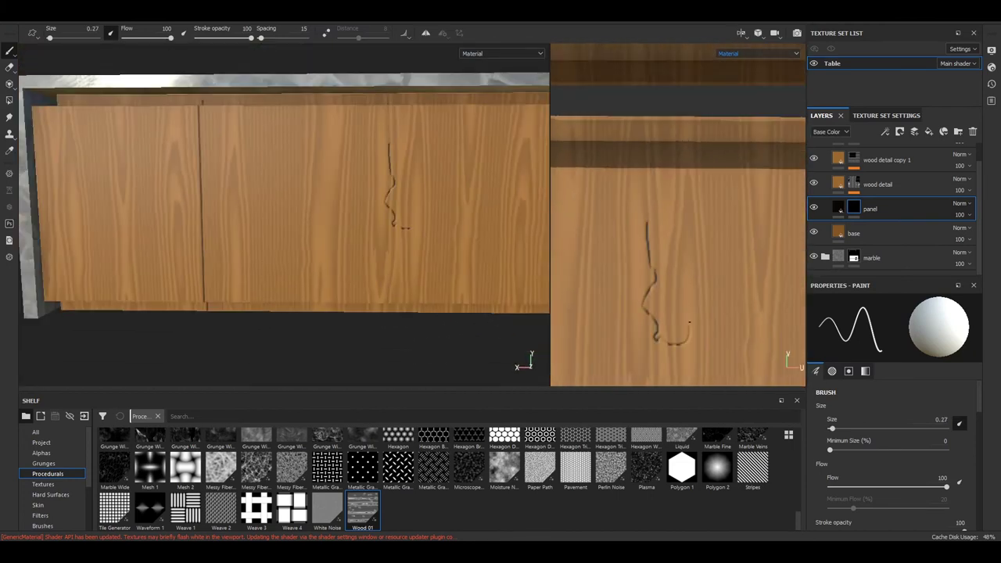
scroll(900, 195, up, 1)
scroll(648, 220, down, 3)
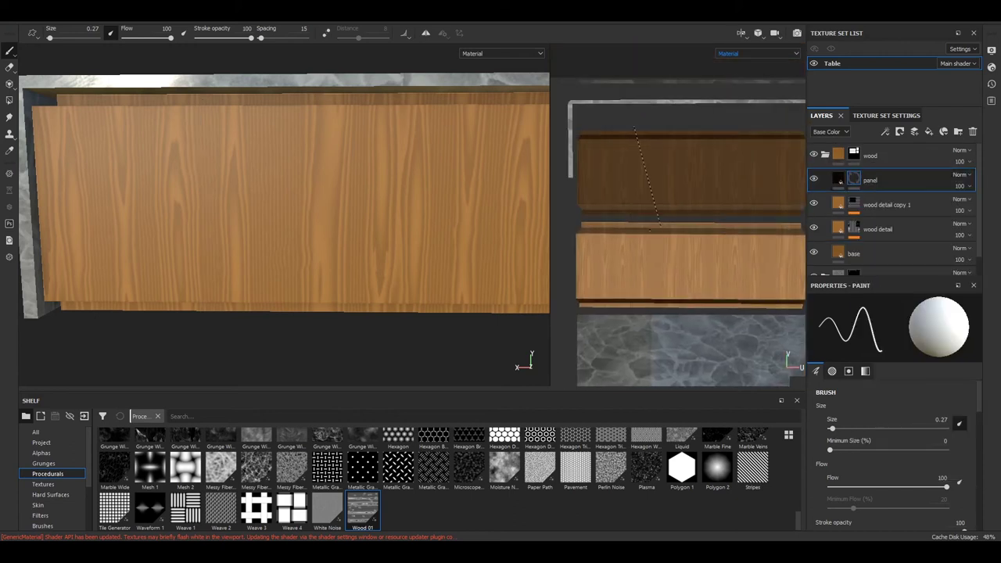
key(ctrl+shift)
alt+drag(290, 235, 317, 235)
key(4)
mouse_move(309, 170)
alt+mouse_down()
mouse_move(309, 331)
mouse_move(250, 157)
mouse_move(294, 239)
mouse_move(297, 195)
alt+mouse_up()
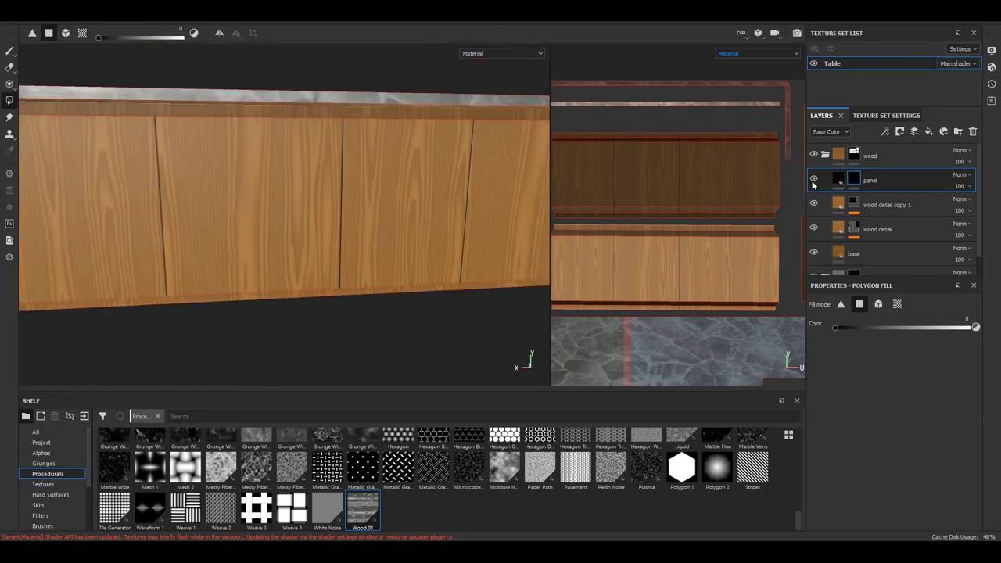
Set the panel layer fill's base colour for the dark recessed seams.
click(838, 180)
click(892, 408)
scroll(282, 186, down, 5)
mouse_move(282, 186)
alt+mouse_down()
mouse_move(312, 282)
mouse_move(461, 250)
mouse_move(250, 144)
mouse_move(241, 71)
alt+mouse_up()
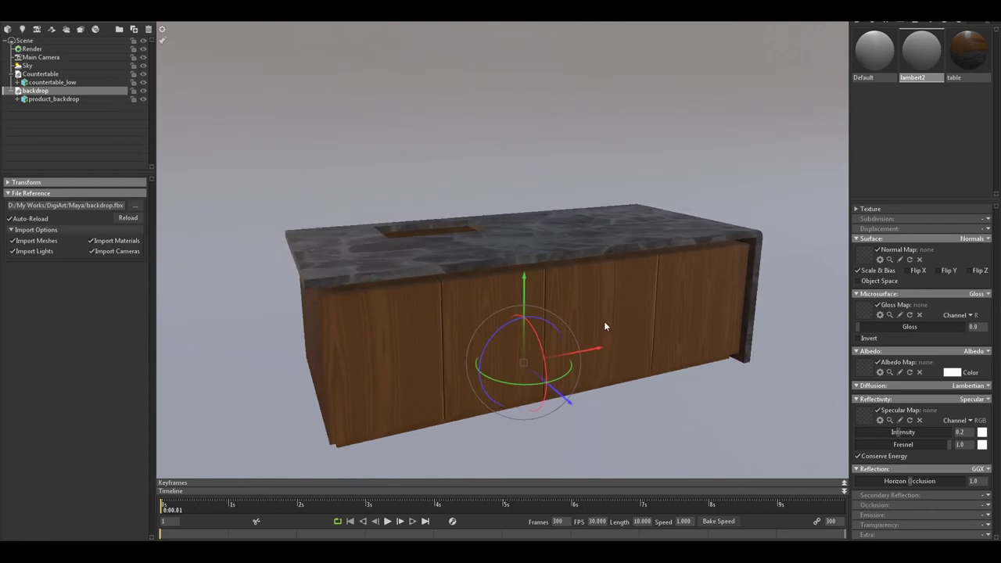
Apply an outdoor sky preset, rotate it for a side shadow, and add omni Light 1.
drag(604, 321, 700, 283)
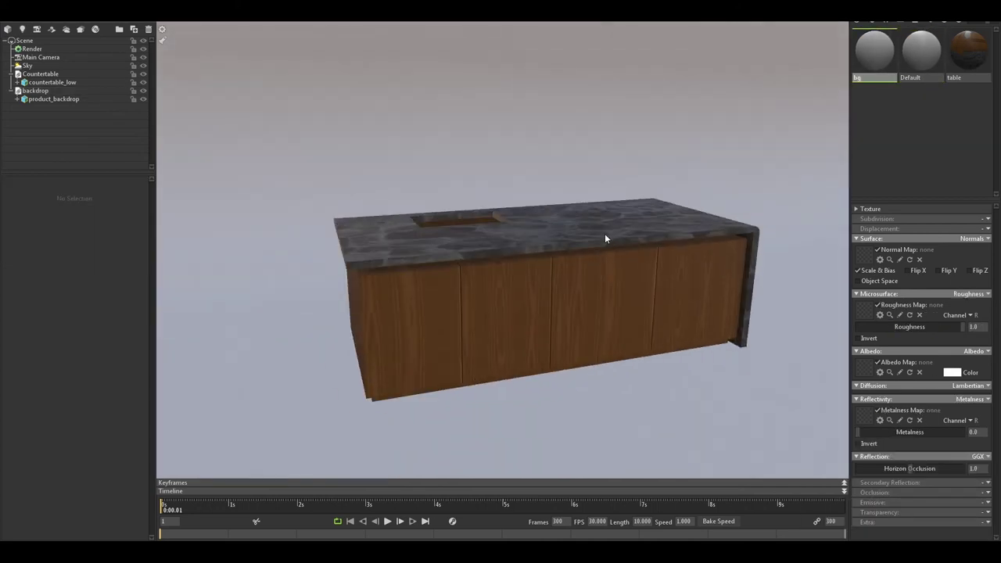
click(107, 196)
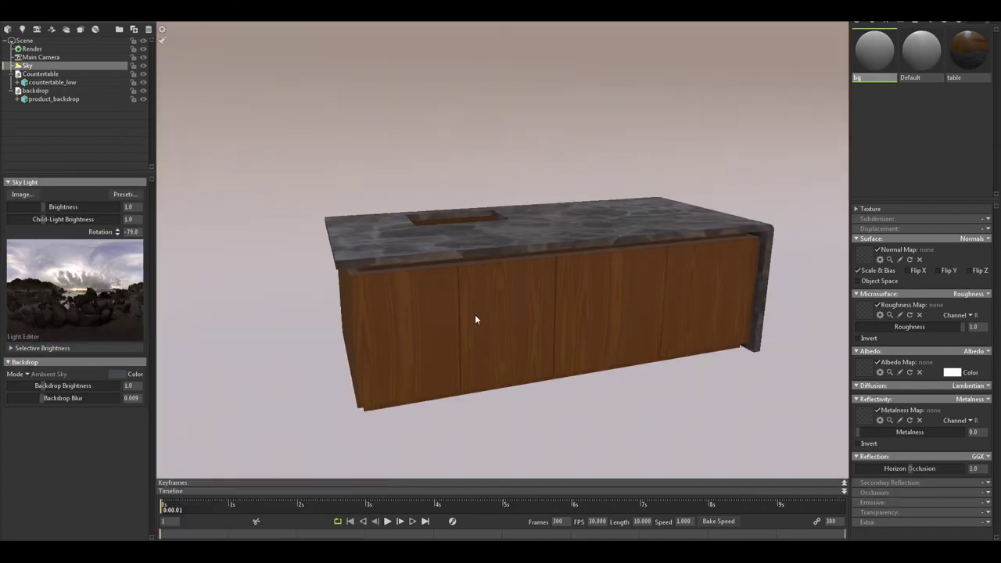
drag(475, 319, 547, 292)
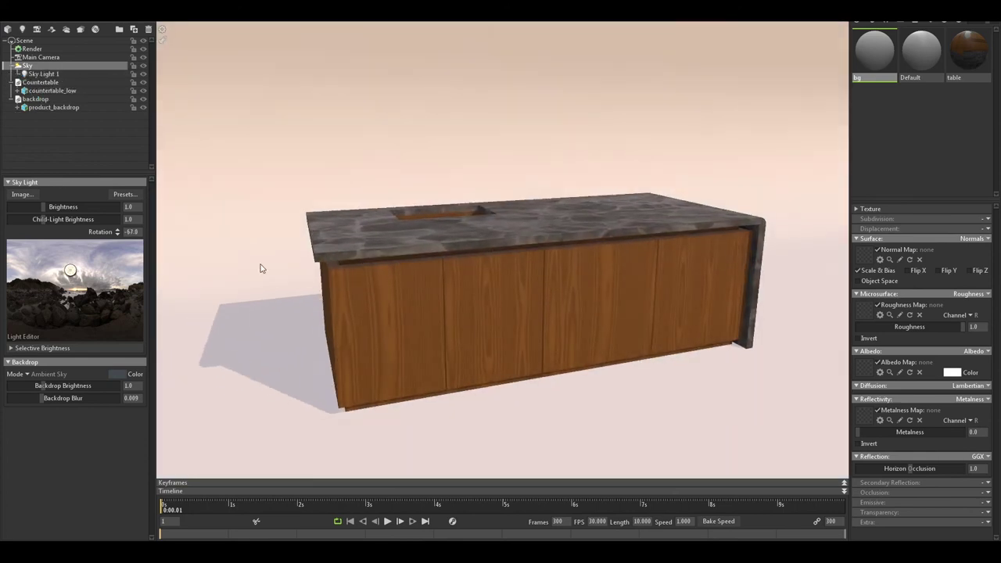
click(47, 74)
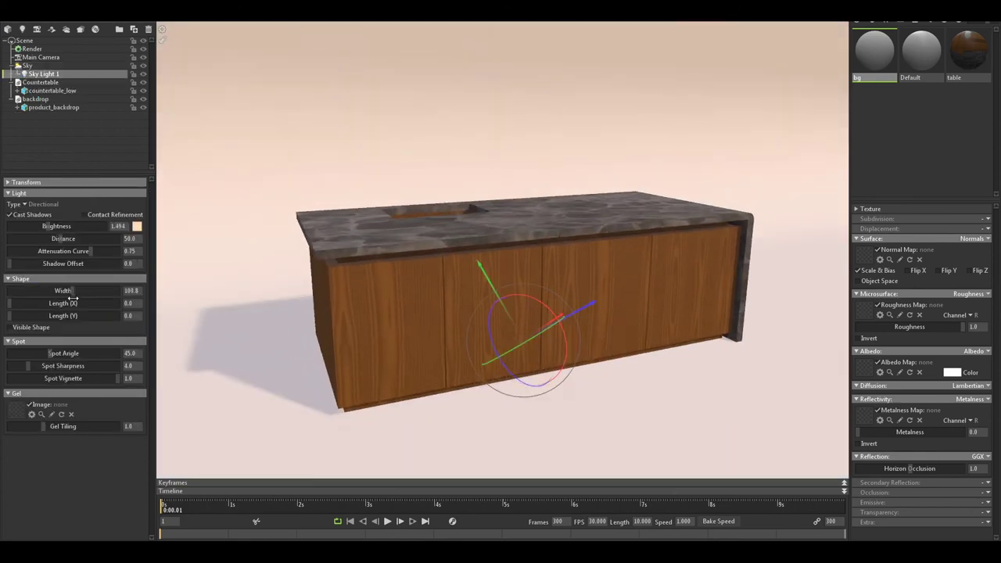
click(28, 65)
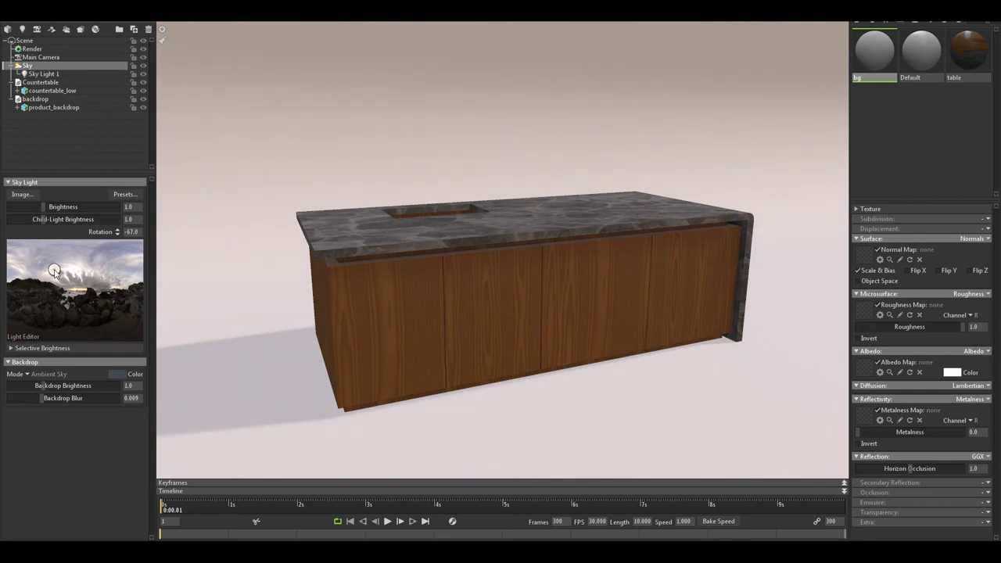
drag(311, 239, 334, 202)
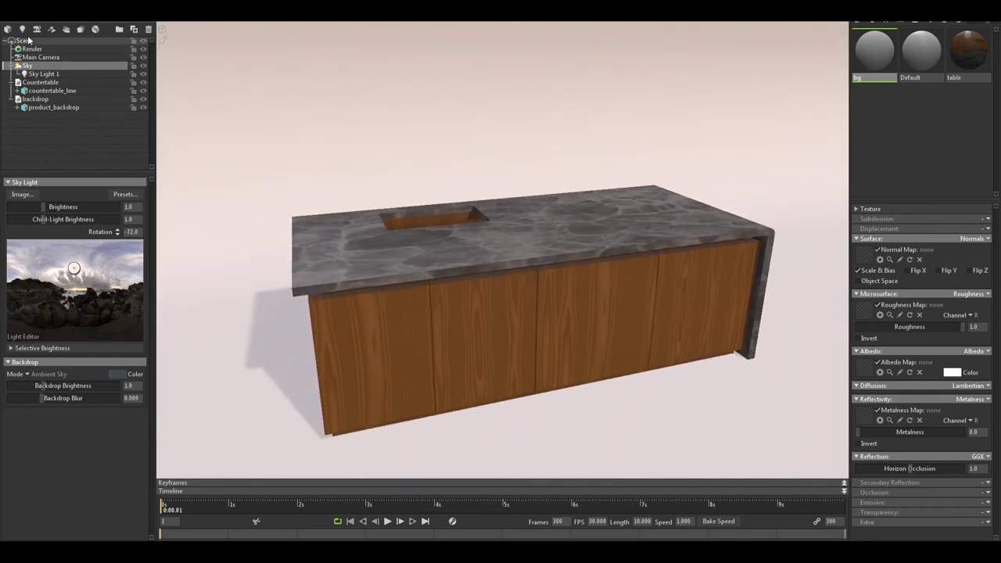
click(22, 29)
drag(469, 328, 561, 294)
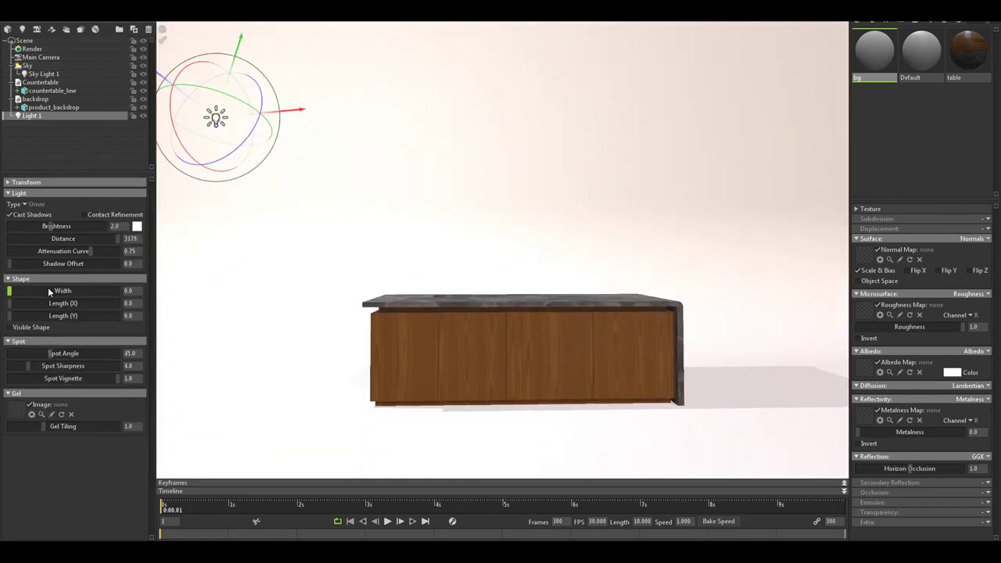
Apply a different indoor sky preset from the sky presets list.
drag(352, 336, 462, 287)
click(27, 65)
click(74, 289)
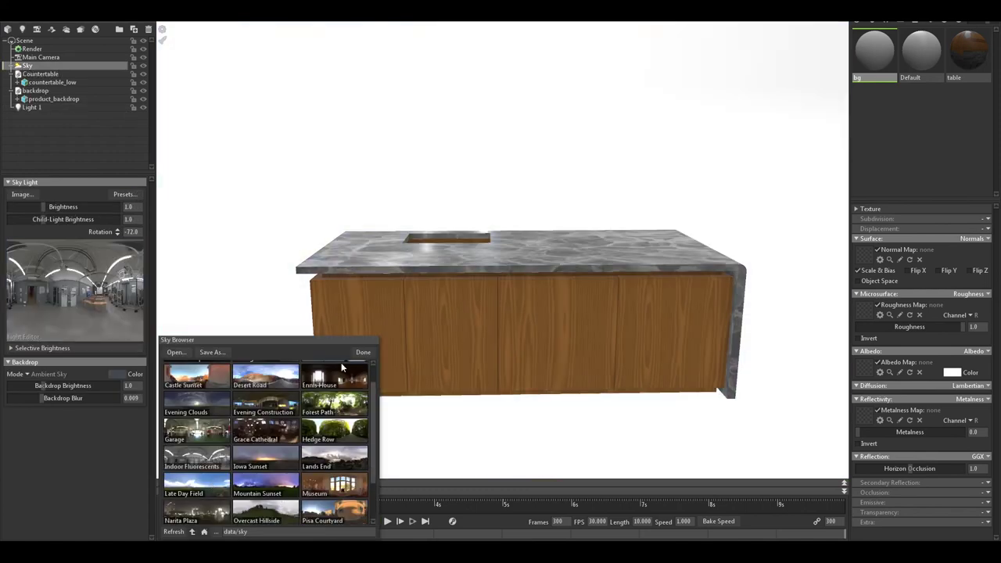
double_click(196, 455)
mouse_move(220, 455)
mouse_down()
mouse_move(372, 353)
mouse_move(599, 263)
mouse_up()
click(372, 353)
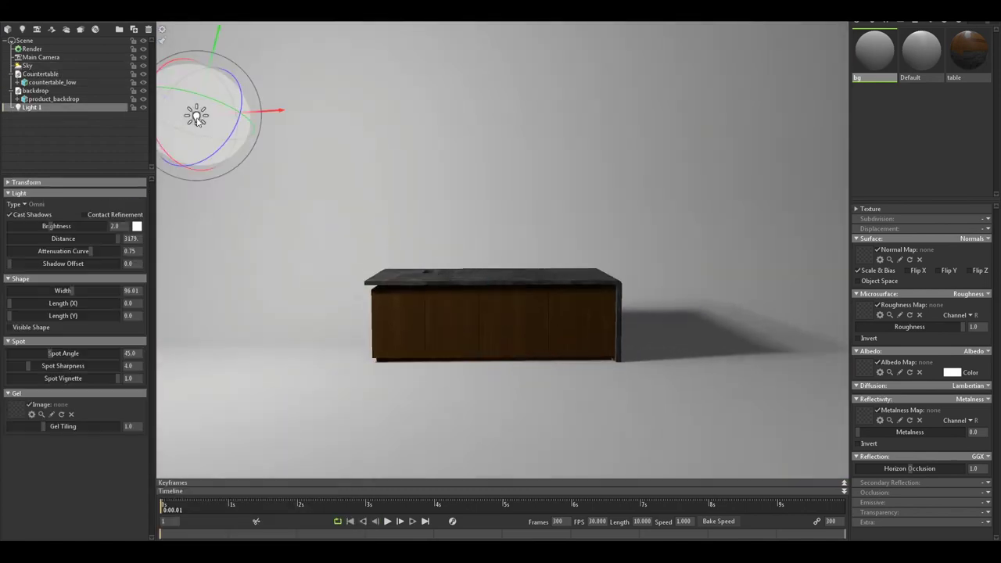
drag(223, 139, 253, 123)
Enable ambient occlusion with raised strength and lower the global illumination brightness.
click(31, 49)
click(29, 456)
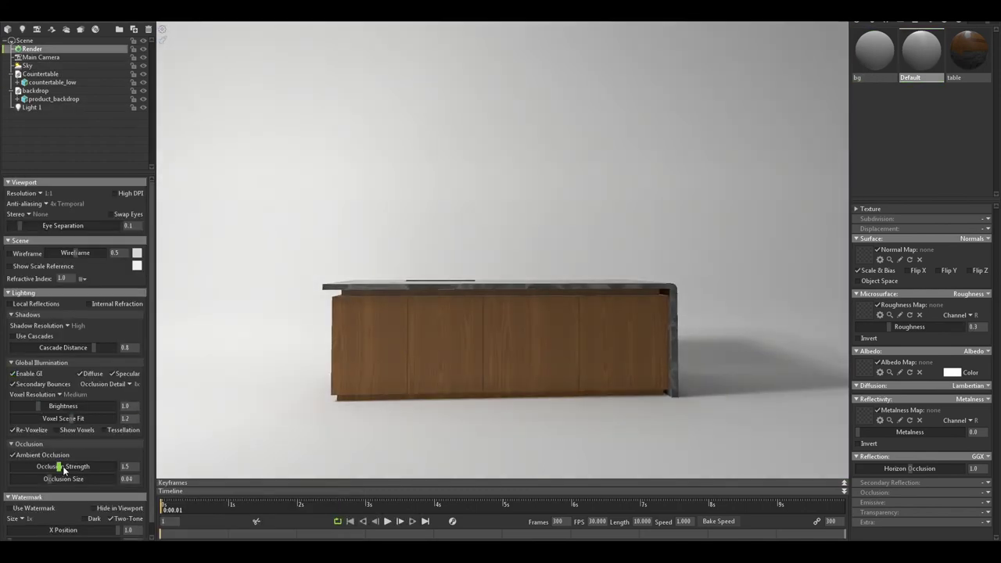
drag(31, 466, 117, 467)
drag(31, 406, 25, 406)
drag(359, 326, 280, 132)
Duplicate Light 1 and position the copy at brightness 2.235 and width 29.52.
click(280, 131)
drag(469, 329, 352, 221)
key(ctrl+d)
drag(297, 145, 415, 173)
mouse_move(547, 352)
mouse_down()
mouse_move(753, 213)
mouse_move(587, 305)
mouse_up()
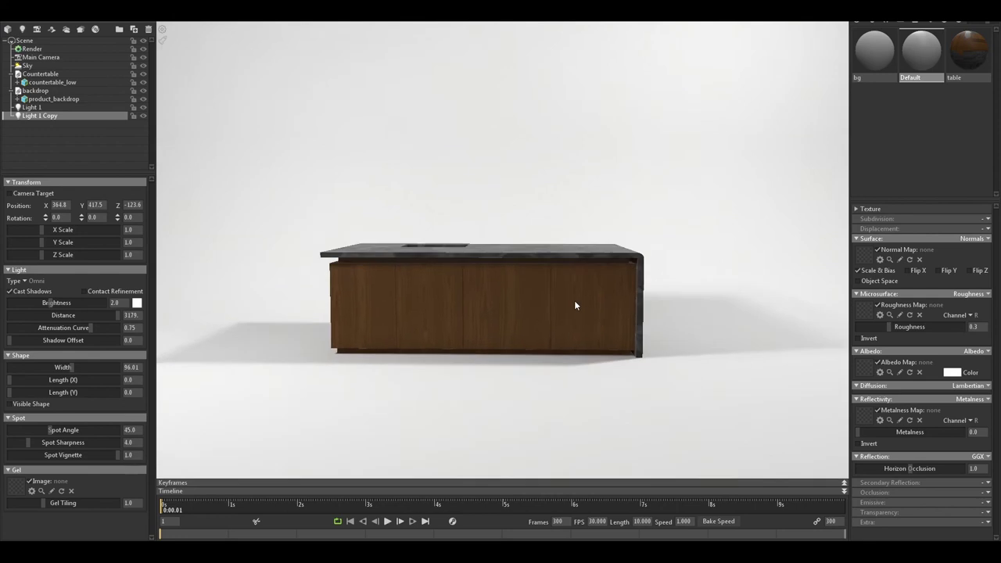
scroll(587, 305, up, 2)
drag(57, 303, 40, 303)
Review the render settings, main camera, both lights and sky settings.
click(87, 50)
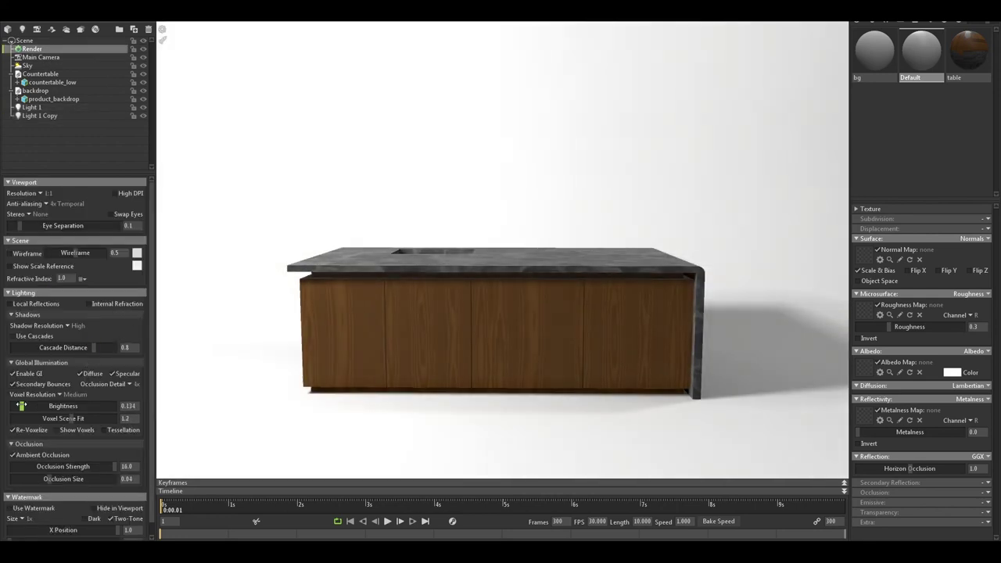
click(44, 58)
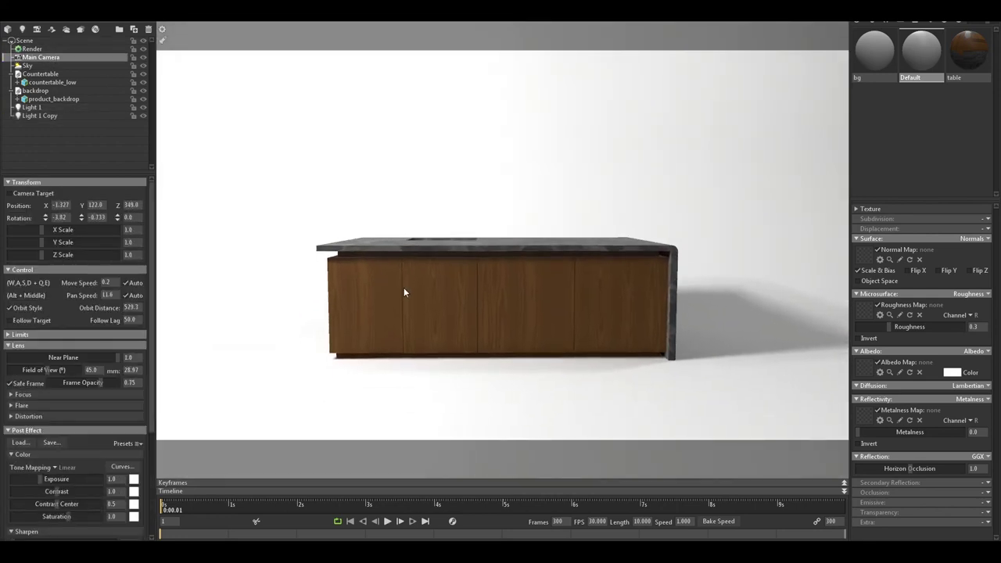
click(31, 108)
click(39, 116)
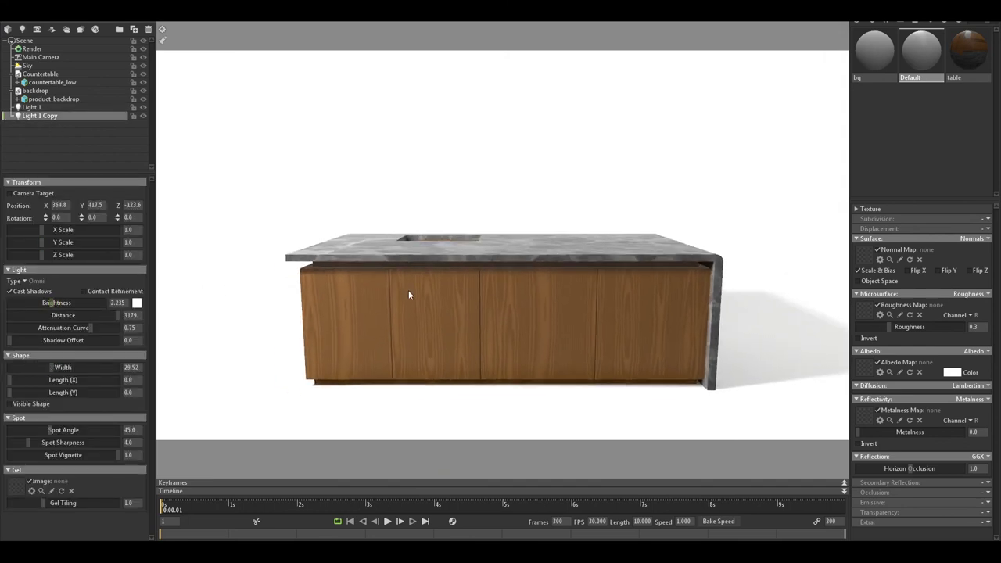
click(27, 66)
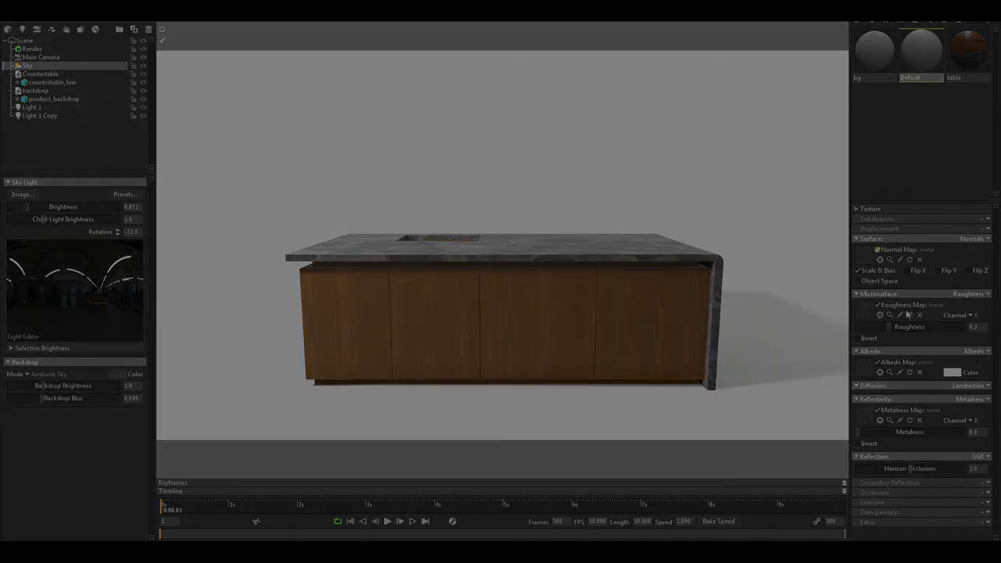